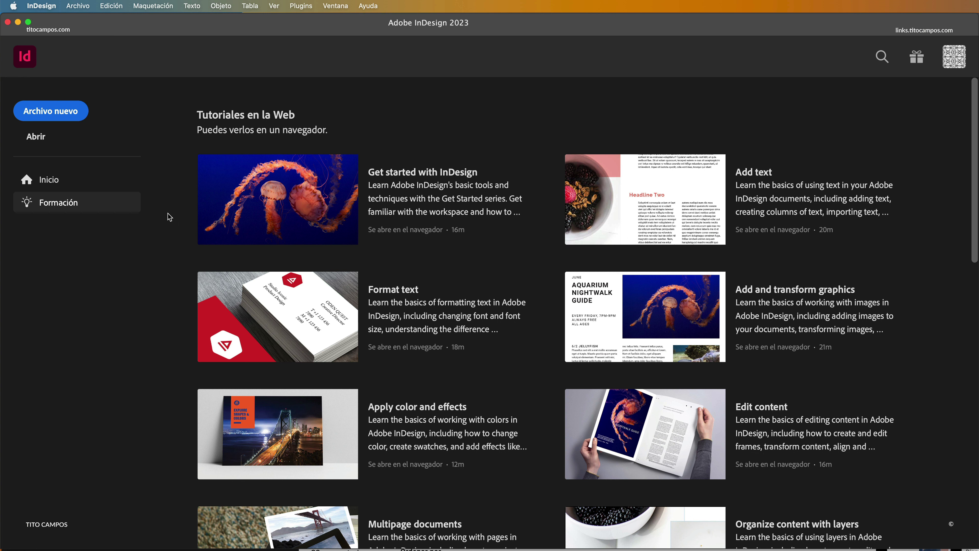
- Create a new two-page document from the Carta preset with the units set to Pulgadas
{"action": "left_click", "coordinate": [73, 112]}
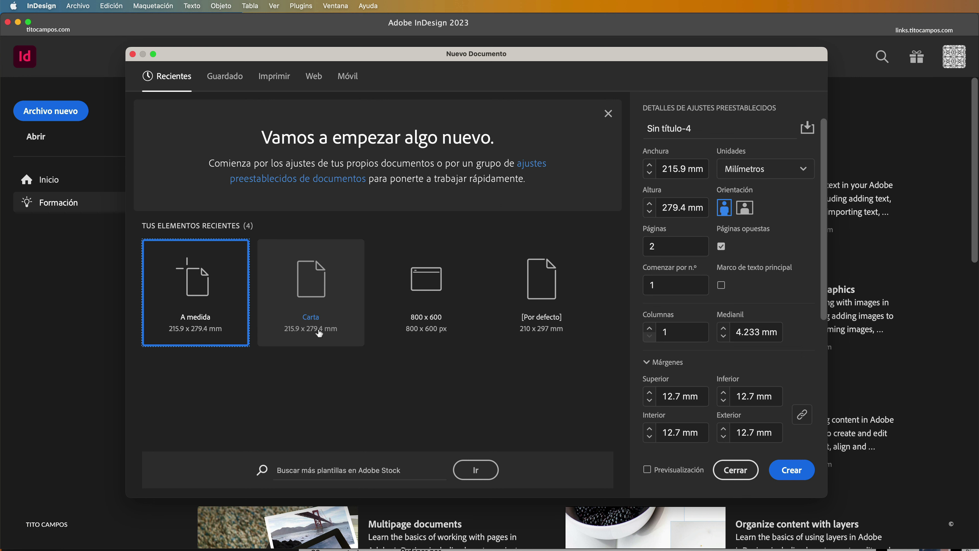
{"action": "left_click", "coordinate": [316, 284]}
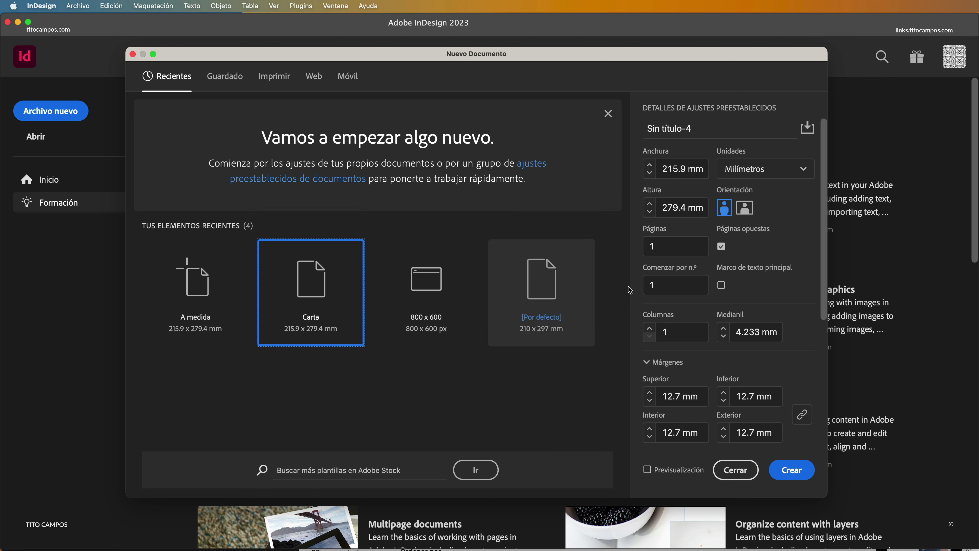
{"action": "left_click", "coordinate": [753, 171]}
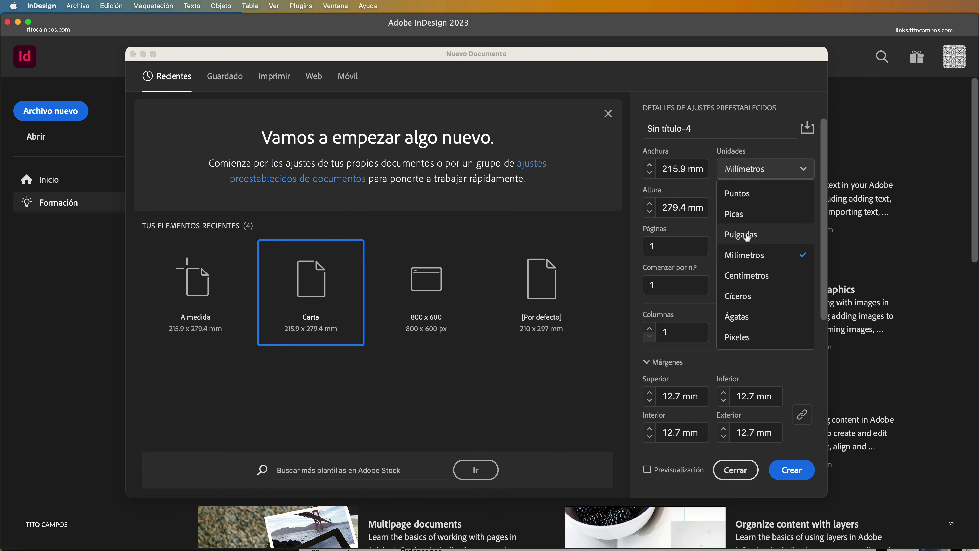
{"action": "left_click", "coordinate": [744, 236]}
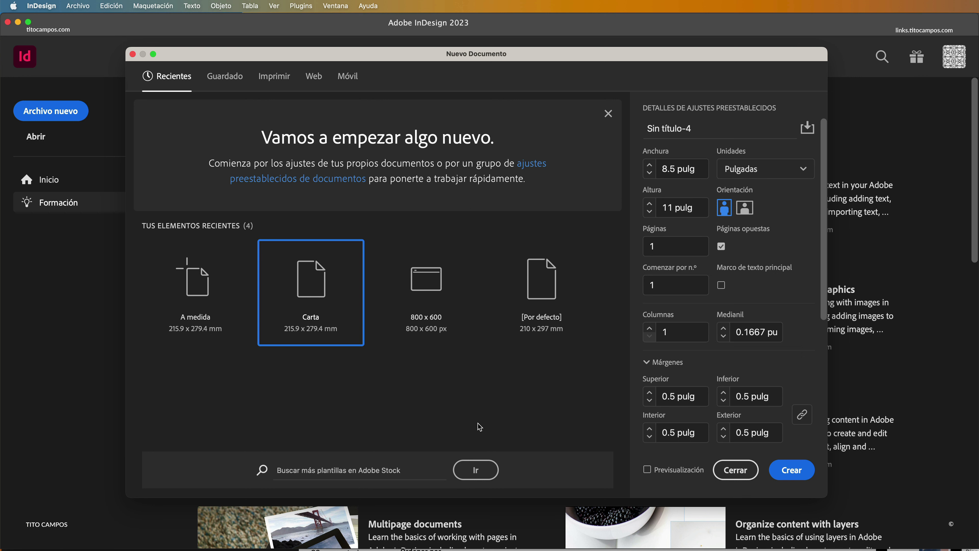
{"action": "left_click", "coordinate": [662, 246]}
{"action": "type", "text": "2"}
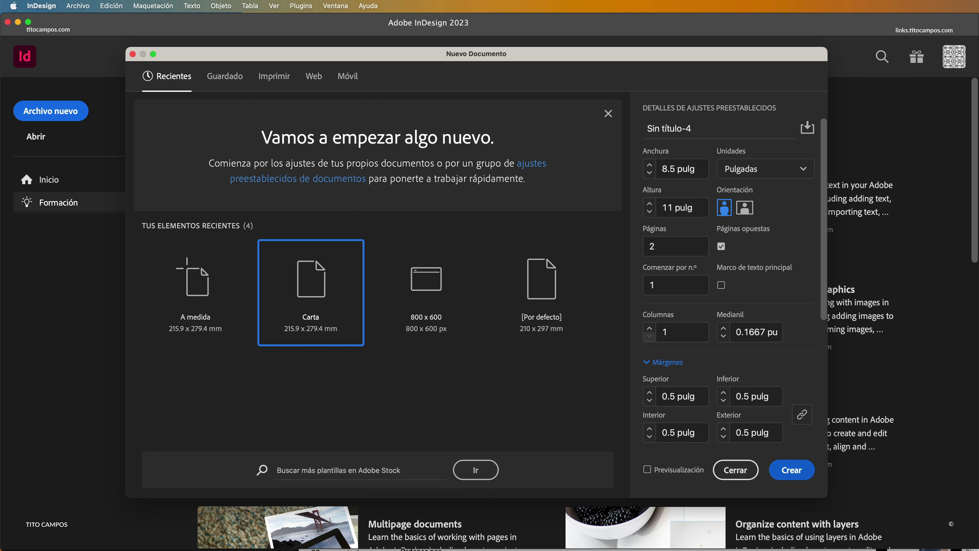
{"action": "key", "text": "Return"}
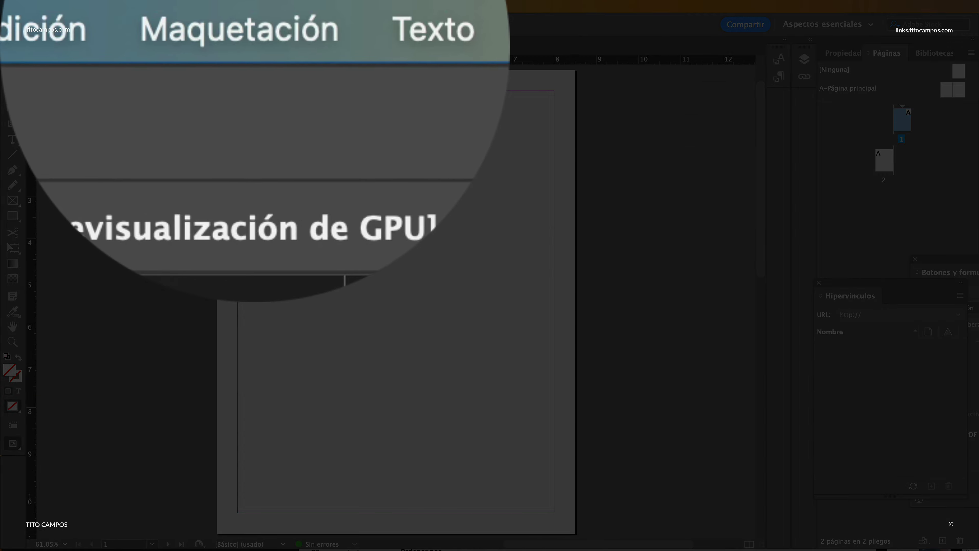
- Divide page 1 into 3 columns with Márgenes y columnas, previewing up to 7 columns before settling on 3
{"action": "left_click", "coordinate": [154, 6]}
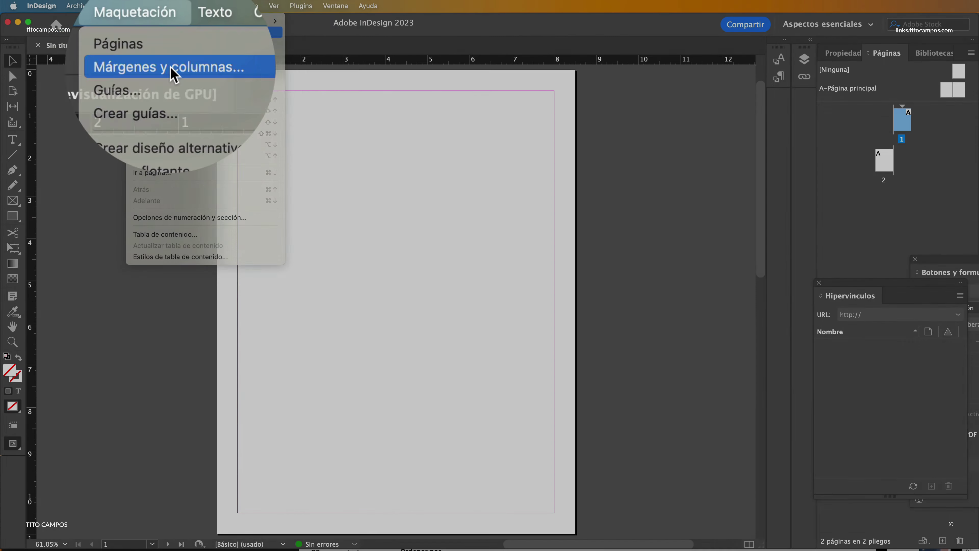
{"action": "left_click", "coordinate": [167, 31]}
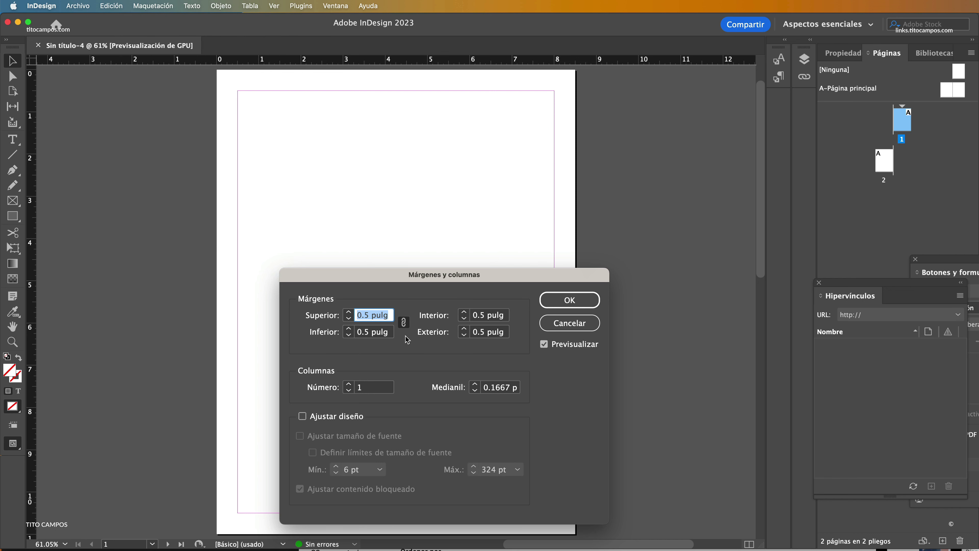
{"action": "left_click", "coordinate": [350, 385]}
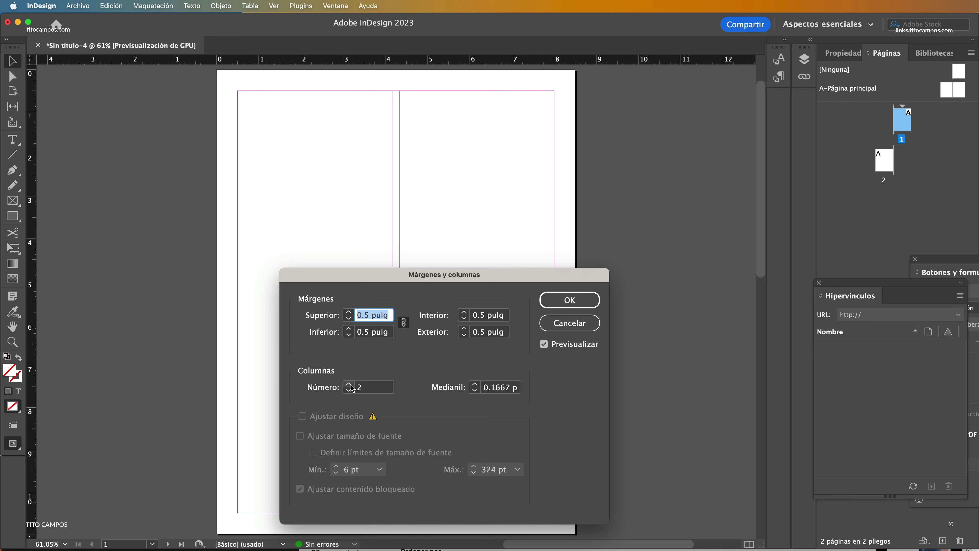
{"action": "left_click", "coordinate": [349, 384]}
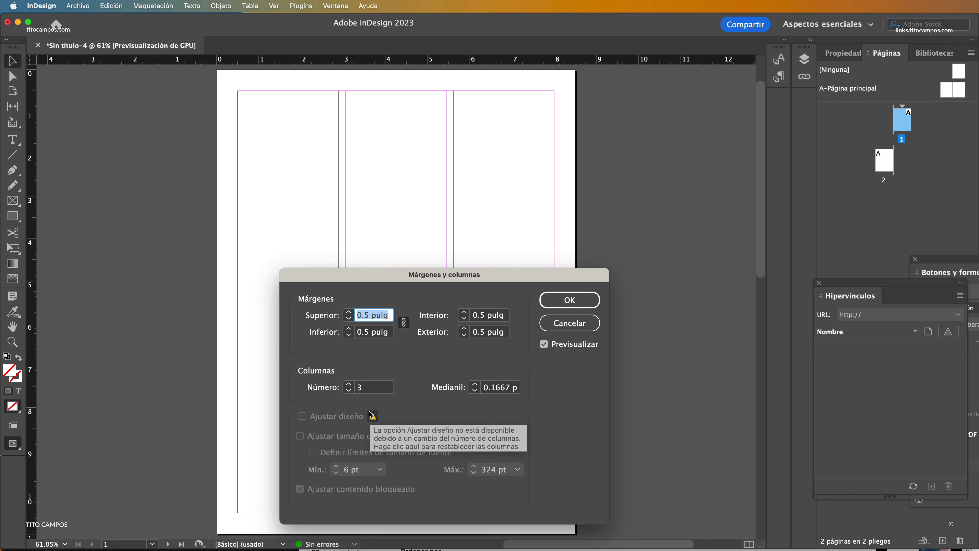
{"action": "left_click", "coordinate": [349, 384]}
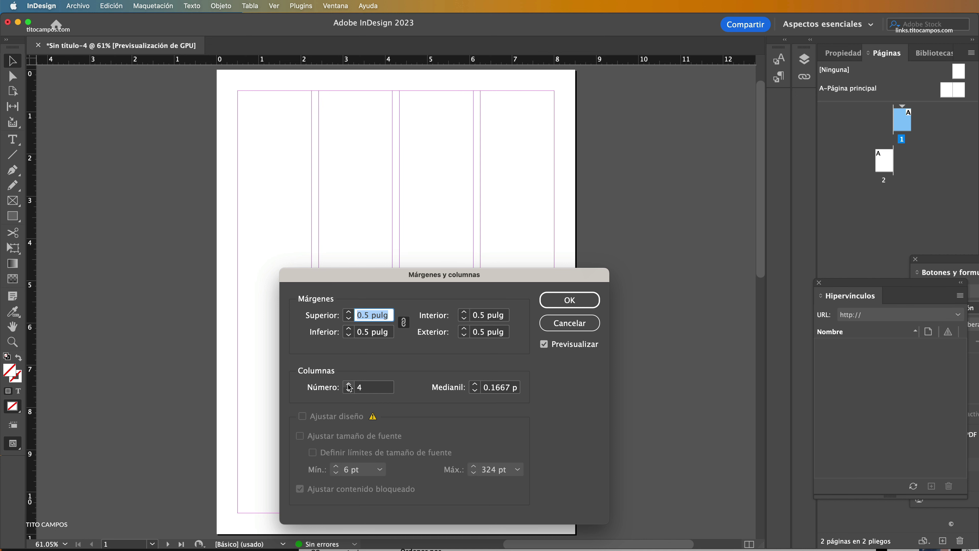
{"action": "left_click", "coordinate": [349, 384]}
{"action": "left_click", "coordinate": [349, 384]}
{"action": "left_click", "coordinate": [349, 385]}
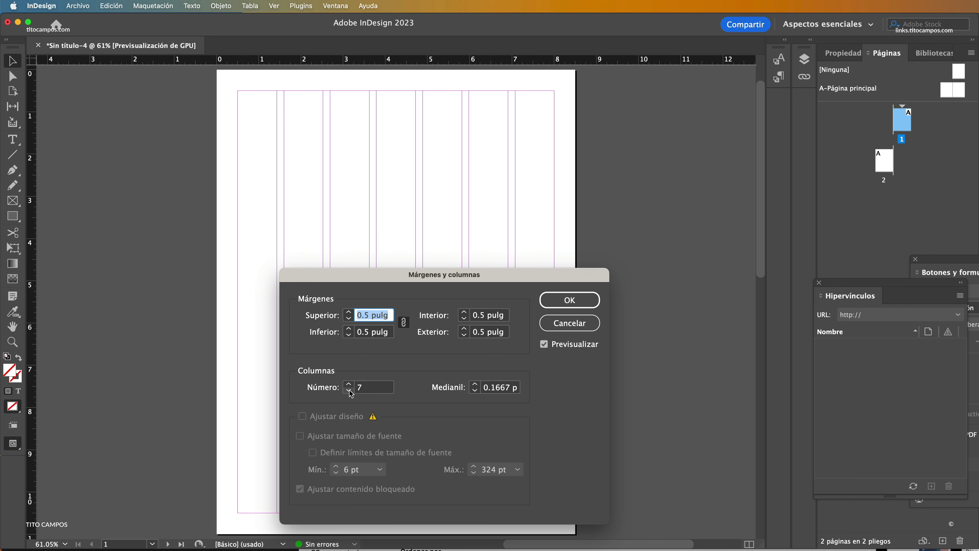
{"action": "left_click", "coordinate": [349, 391]}
{"action": "left_click", "coordinate": [349, 391]}
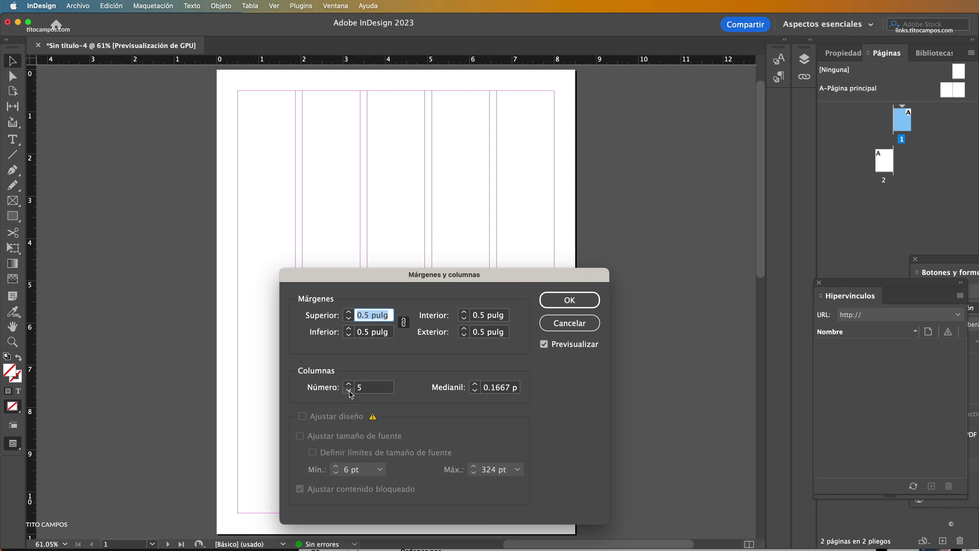
{"action": "left_click", "coordinate": [349, 390]}
{"action": "left_click", "coordinate": [349, 390]}
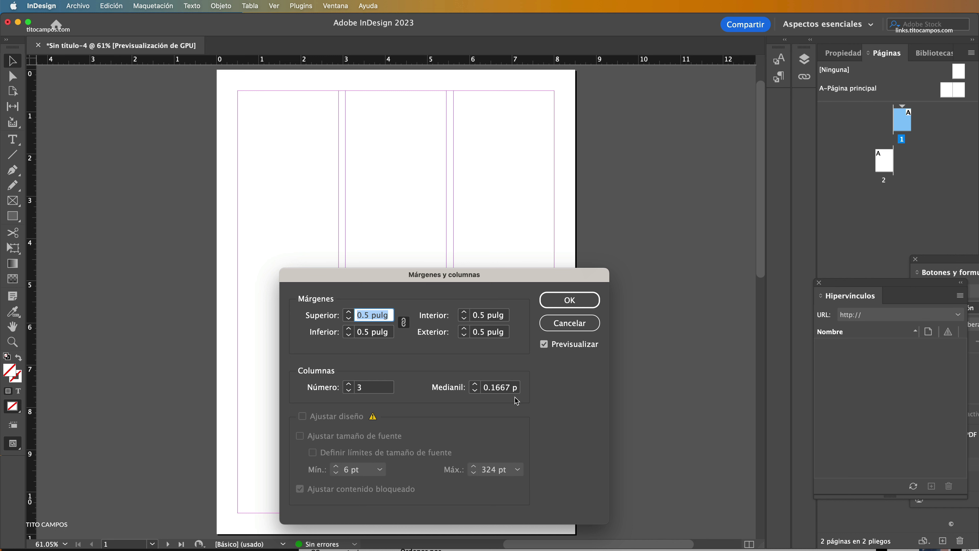
{"action": "left_click", "coordinate": [569, 301]}
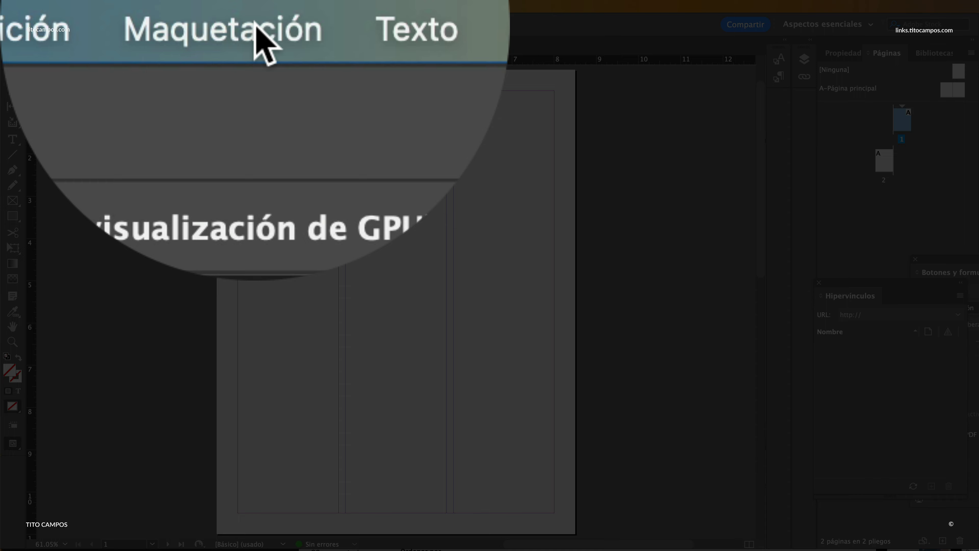
- Open the Crear guías settings for page 1 and move the dialog over the middle of the page
{"action": "left_click", "coordinate": [163, 6]}
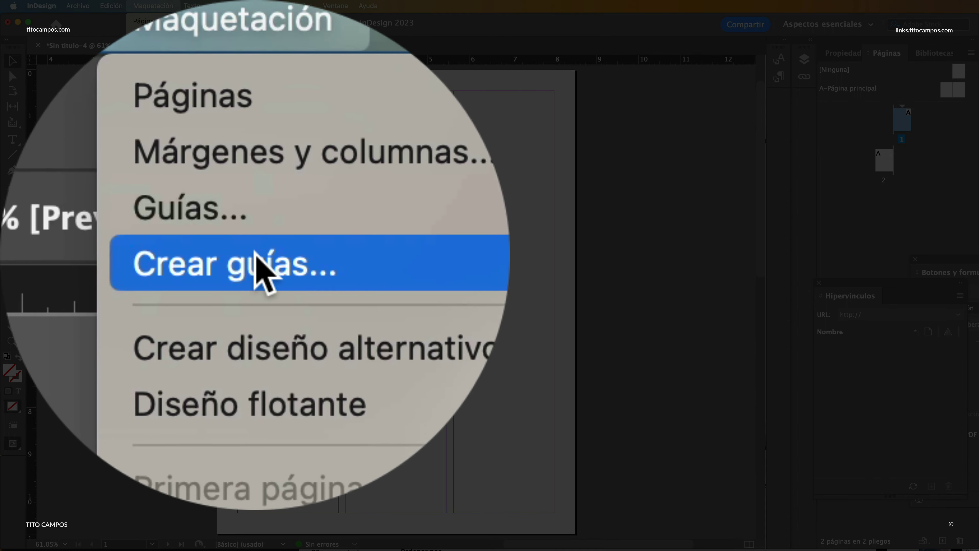
{"action": "left_click", "coordinate": [168, 92]}
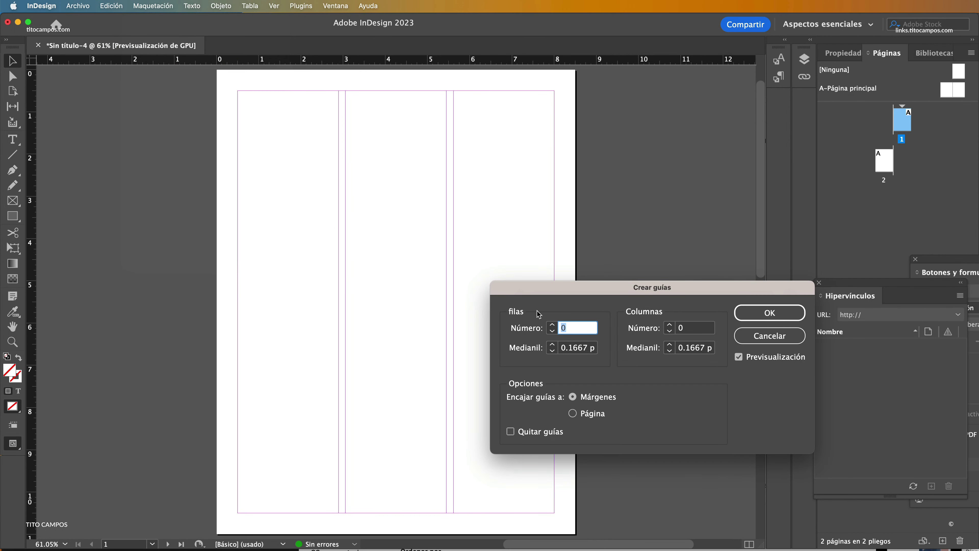
{"action": "left_click_drag", "start_coordinate": [555, 290], "coordinate": [388, 219]}
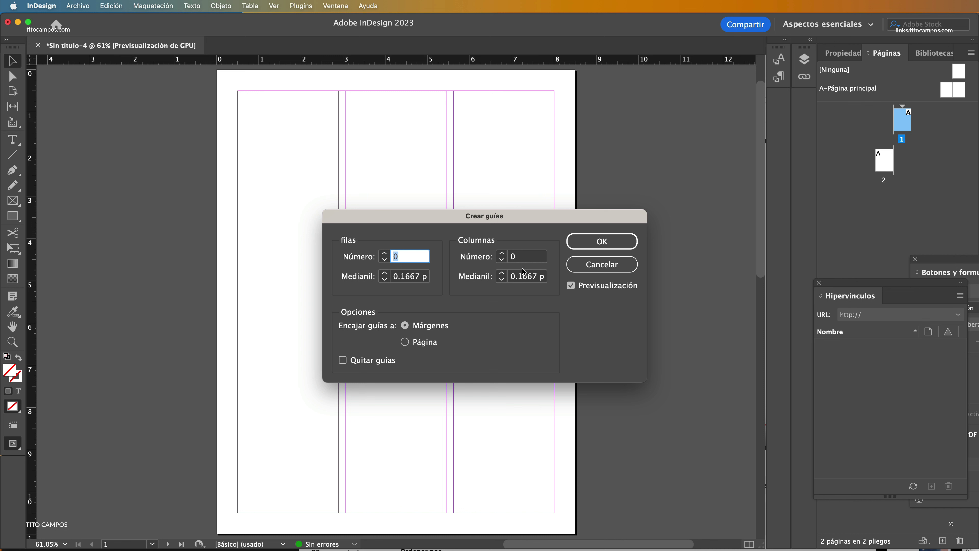
- Preview 6 guide columns on page 1 and reset the number of guide columns to 0
{"action": "left_click", "coordinate": [501, 253]}
{"action": "left_click", "coordinate": [502, 254]}
{"action": "left_click", "coordinate": [502, 254]}
{"action": "left_click", "coordinate": [502, 254]}
{"action": "left_click", "coordinate": [501, 253]}
{"action": "left_click", "coordinate": [502, 254]}
{"action": "double_click", "coordinate": [515, 257]}
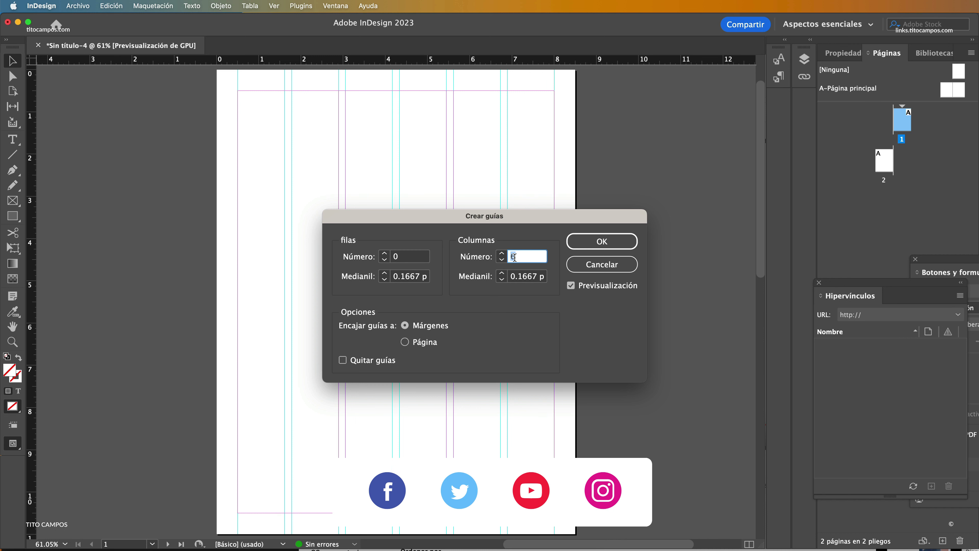
{"action": "type", "text": "0"}
{"action": "key", "text": "Tab"}
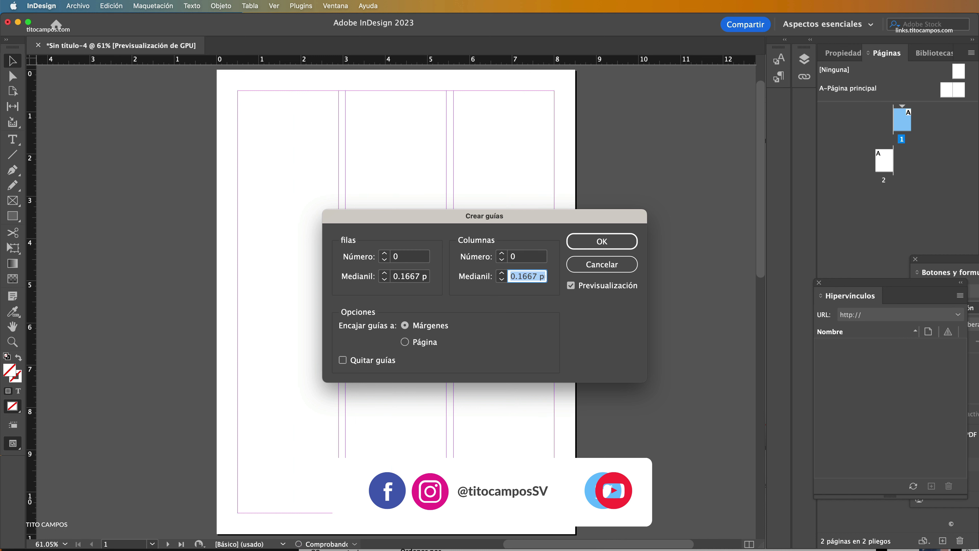
- Set the number of guide rows for page 1 to 4
{"action": "left_click", "coordinate": [405, 256]}
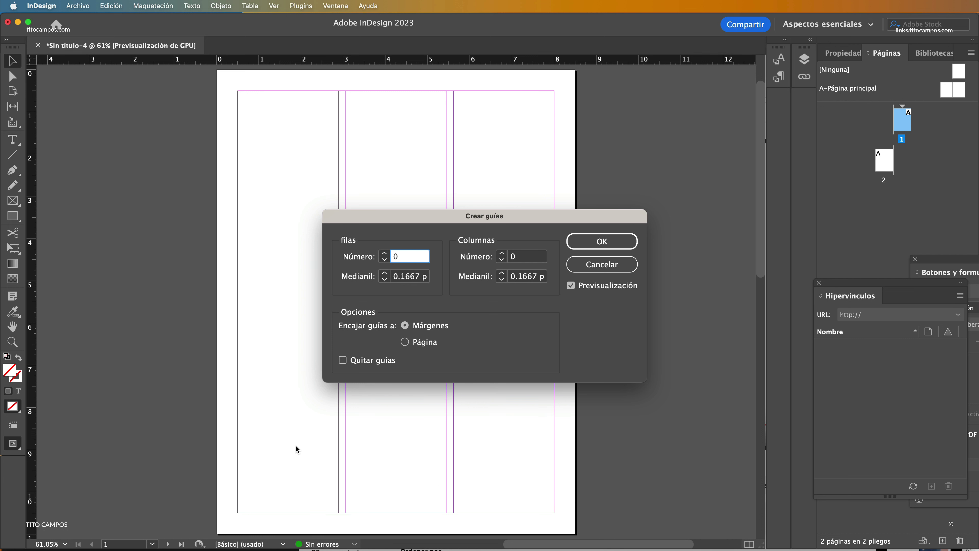
{"action": "left_click", "coordinate": [384, 252]}
{"action": "left_click", "coordinate": [384, 253]}
{"action": "left_click", "coordinate": [385, 253]}
{"action": "left_click", "coordinate": [386, 253]}
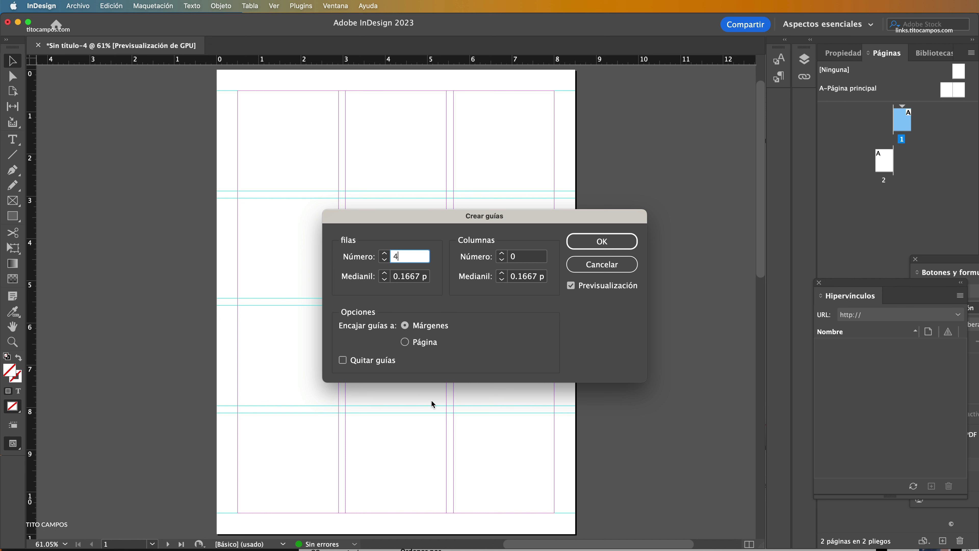
- Compare fitting the row guides to Página and to Márgenes, and create them fitted to Márgenes
{"action": "left_click", "coordinate": [423, 343]}
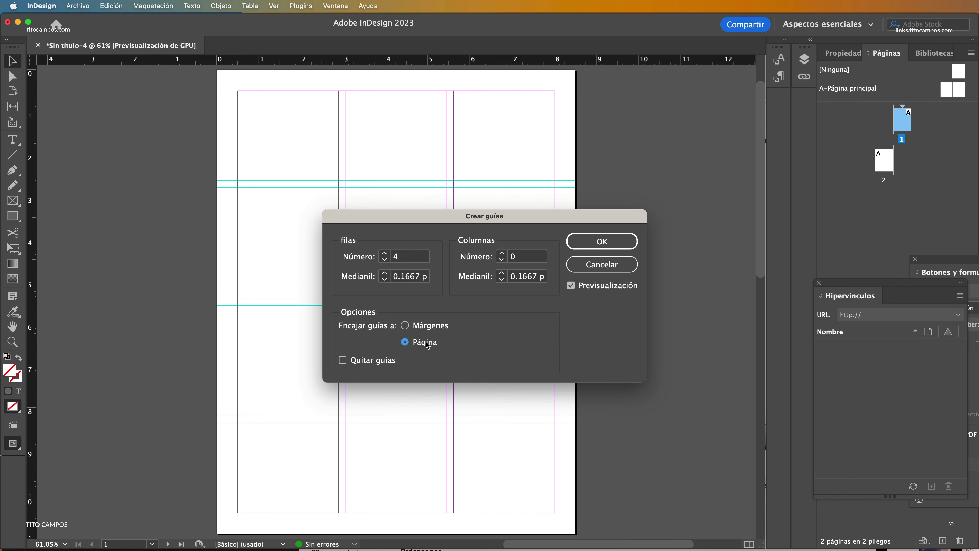
{"action": "left_click", "coordinate": [427, 328]}
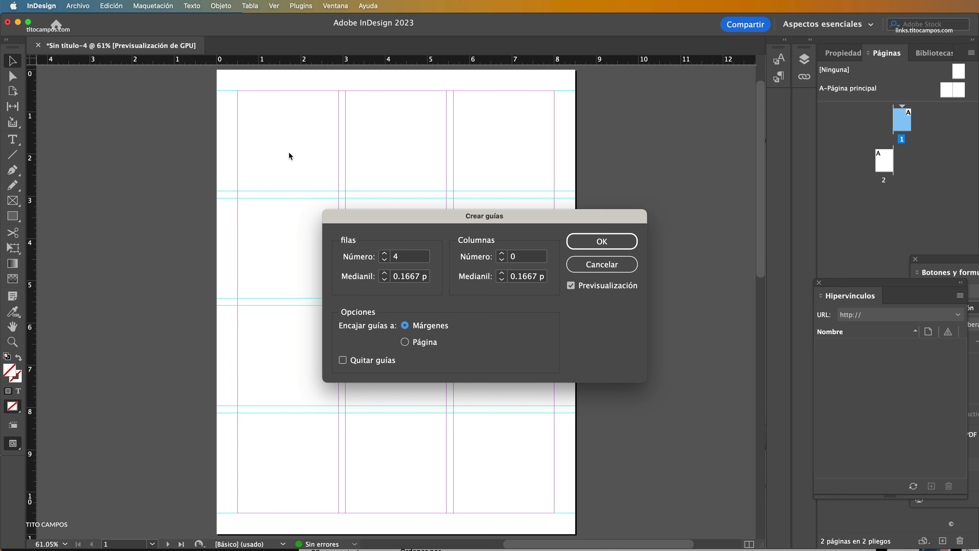
{"action": "left_click", "coordinate": [425, 346]}
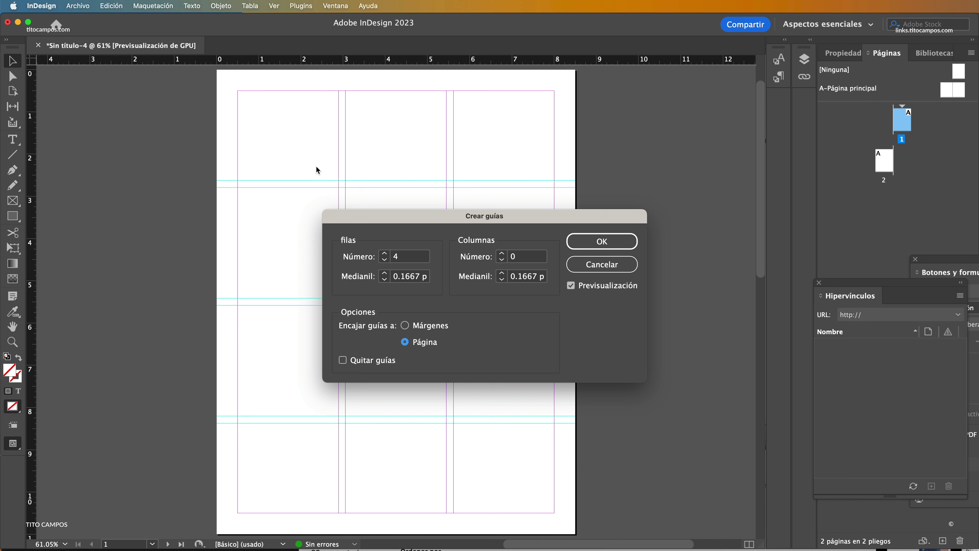
{"action": "left_click", "coordinate": [431, 327]}
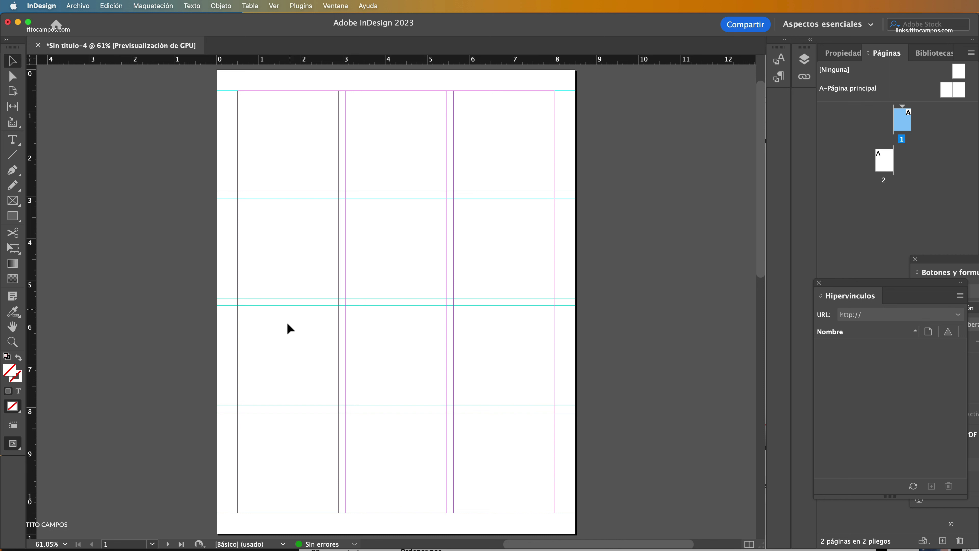
- Switch to page 2 of the document
{"action": "key", "text": "cmd+z"}
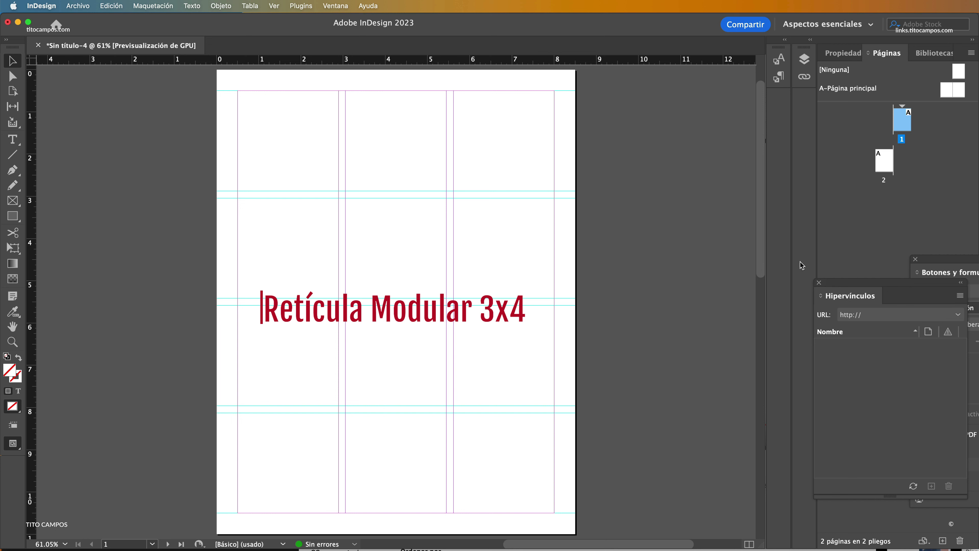
{"action": "key", "text": "cmd+z"}
{"action": "double_click", "coordinate": [877, 180]}
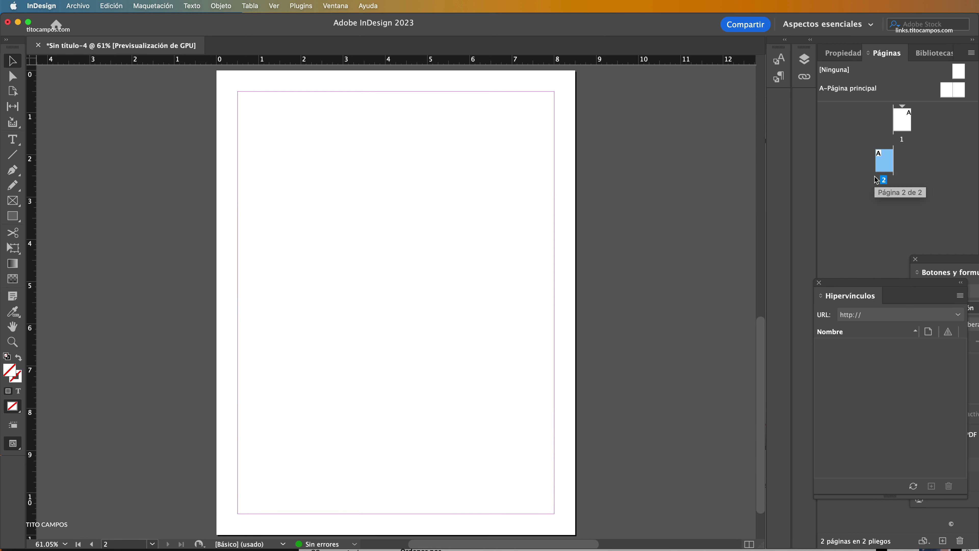
{"action": "key", "text": "super+z"}
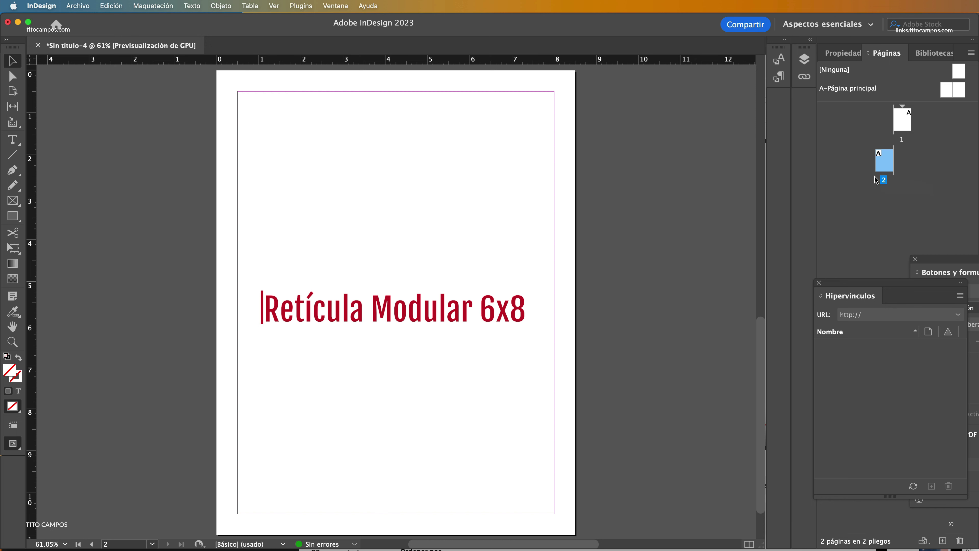
{"action": "key", "text": "super+z"}
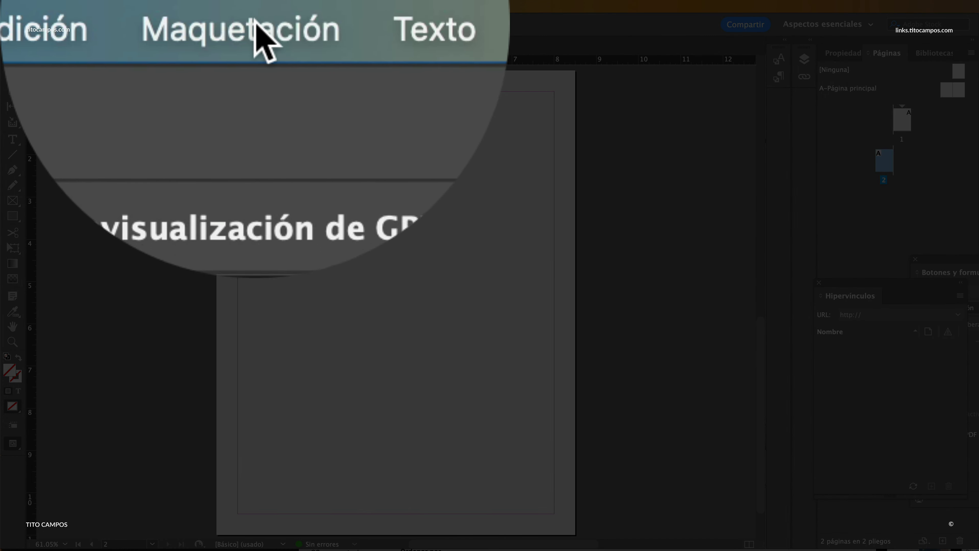
- Divide page 2 into 6 columns with Márgenes y columnas
{"action": "left_click", "coordinate": [255, 25]}
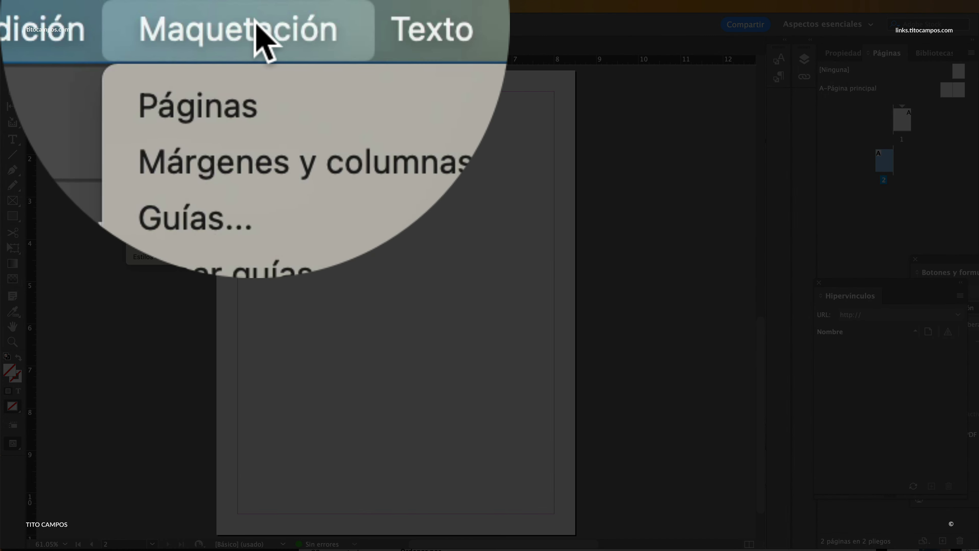
{"action": "left_click", "coordinate": [255, 172]}
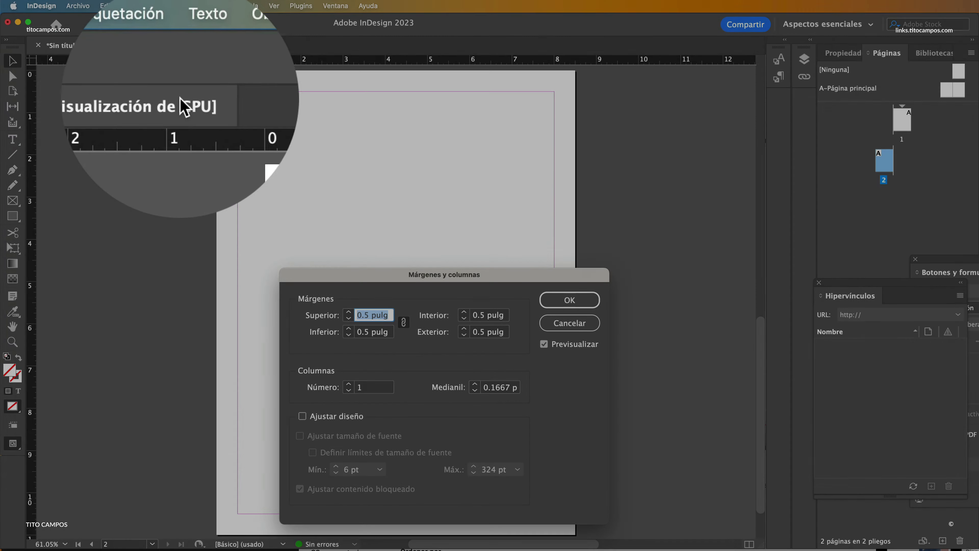
{"action": "left_click", "coordinate": [349, 384]}
{"action": "left_click", "coordinate": [348, 384]}
{"action": "left_click", "coordinate": [348, 384]}
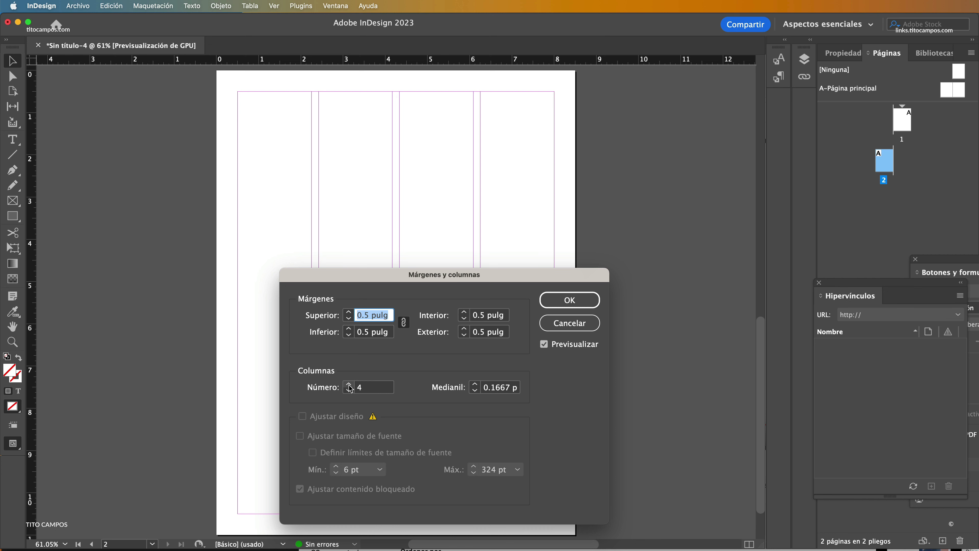
{"action": "left_click", "coordinate": [348, 384]}
{"action": "left_click", "coordinate": [349, 384]}
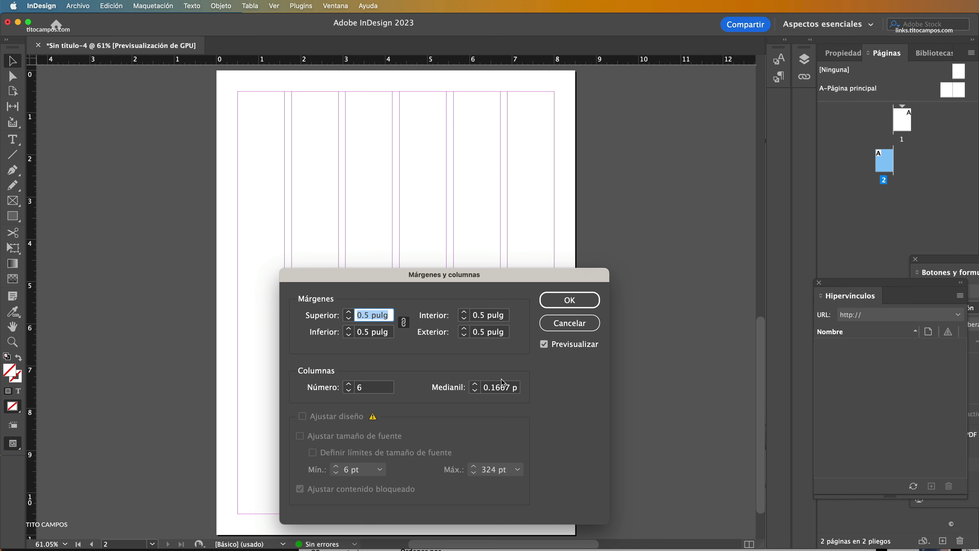
{"action": "left_click", "coordinate": [574, 300]}
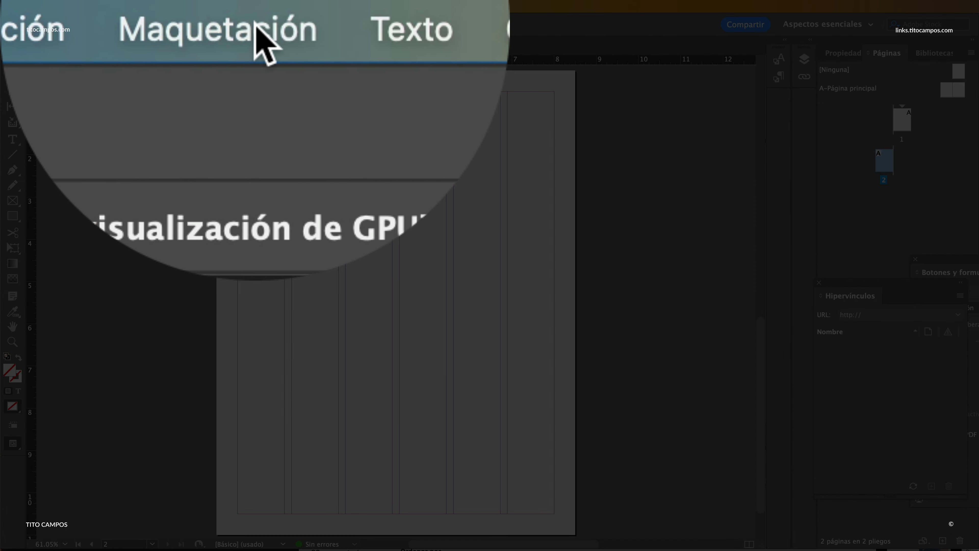
- Start creating guides on page 2 with Crear guías and set the number of rows to 8
{"action": "left_click", "coordinate": [161, 6]}
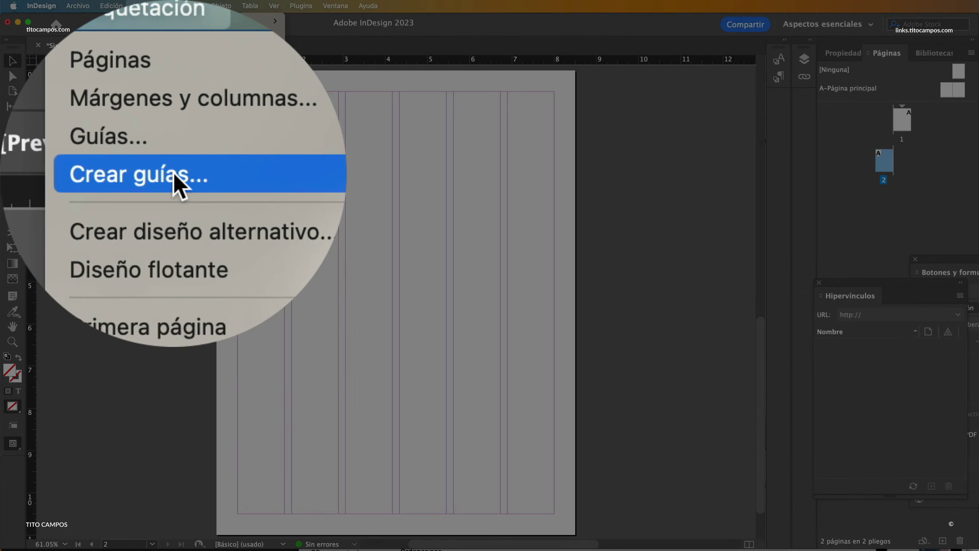
{"action": "left_click", "coordinate": [164, 56]}
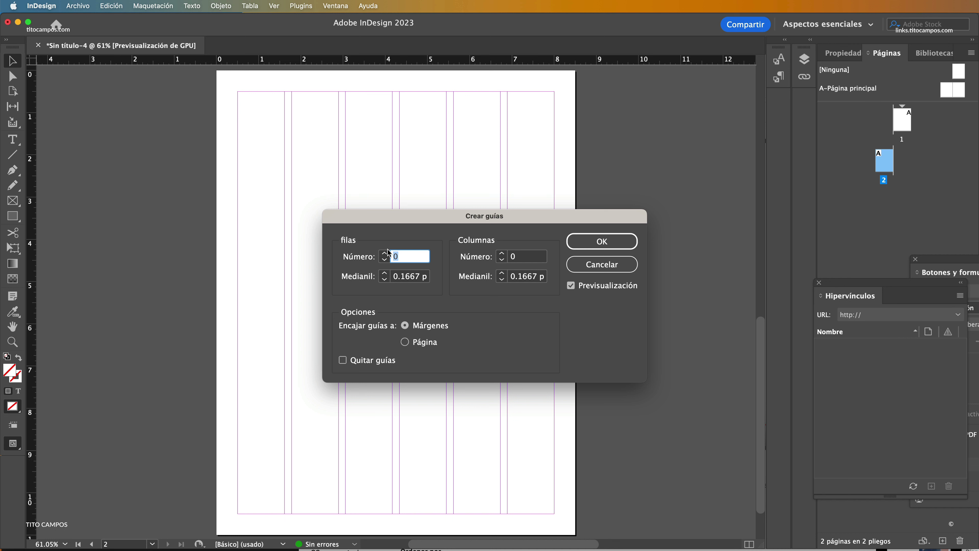
{"action": "type", "text": "1"}
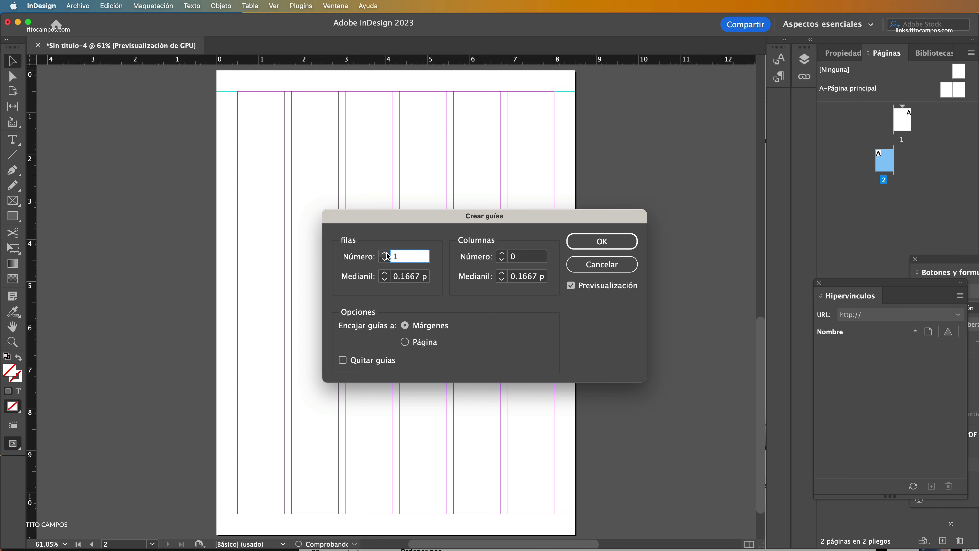
{"action": "left_click", "coordinate": [385, 253]}
{"action": "left_click", "coordinate": [384, 253]}
{"action": "left_click", "coordinate": [385, 253]}
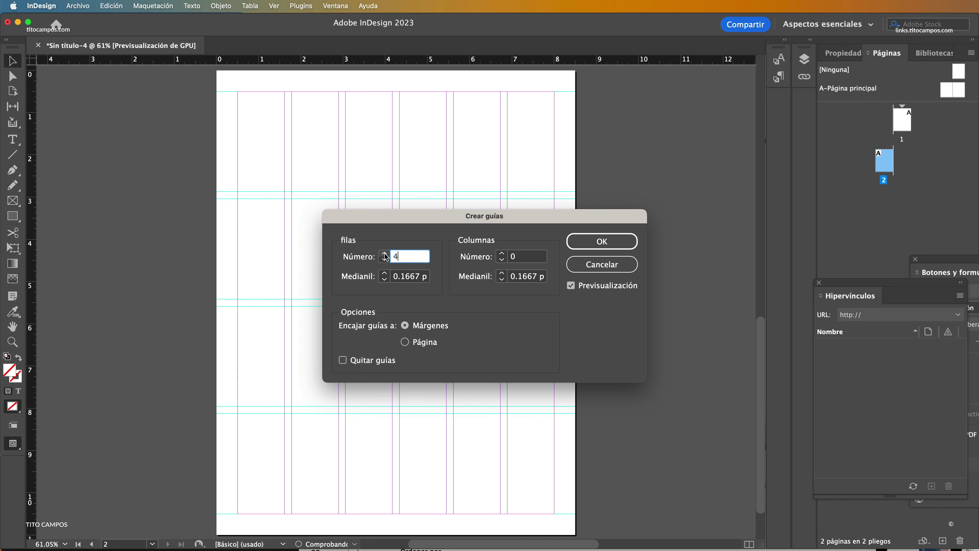
{"action": "left_click", "coordinate": [385, 254]}
{"action": "left_click", "coordinate": [384, 254]}
{"action": "left_click", "coordinate": [384, 253]}
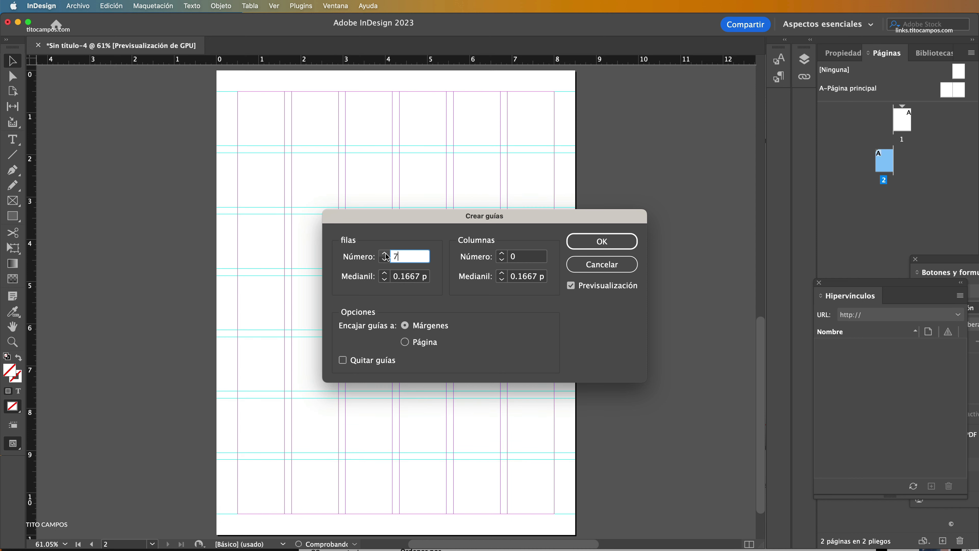
{"action": "left_click", "coordinate": [385, 254]}
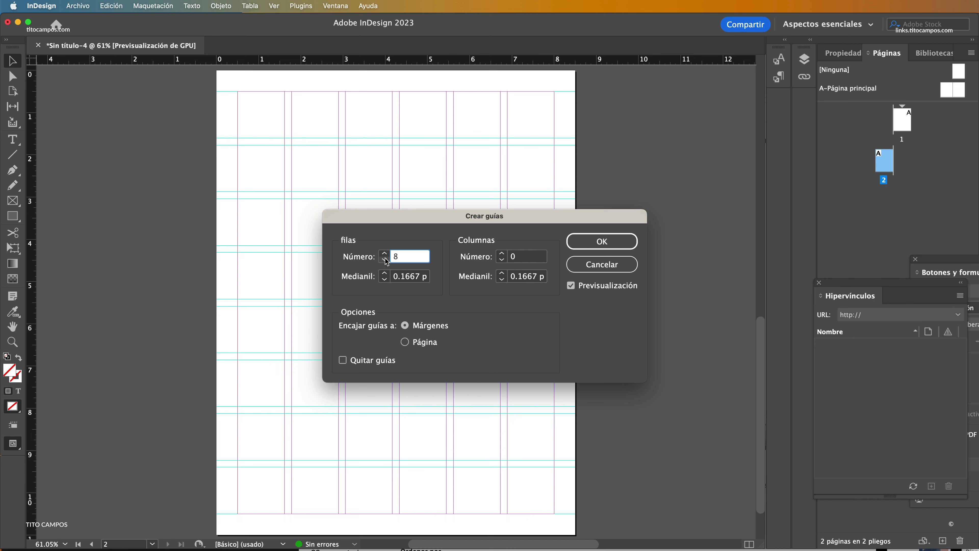
- Preview fewer guide rows, stepping down to 5, and return the number of rows to 8
{"action": "left_click", "coordinate": [384, 263]}
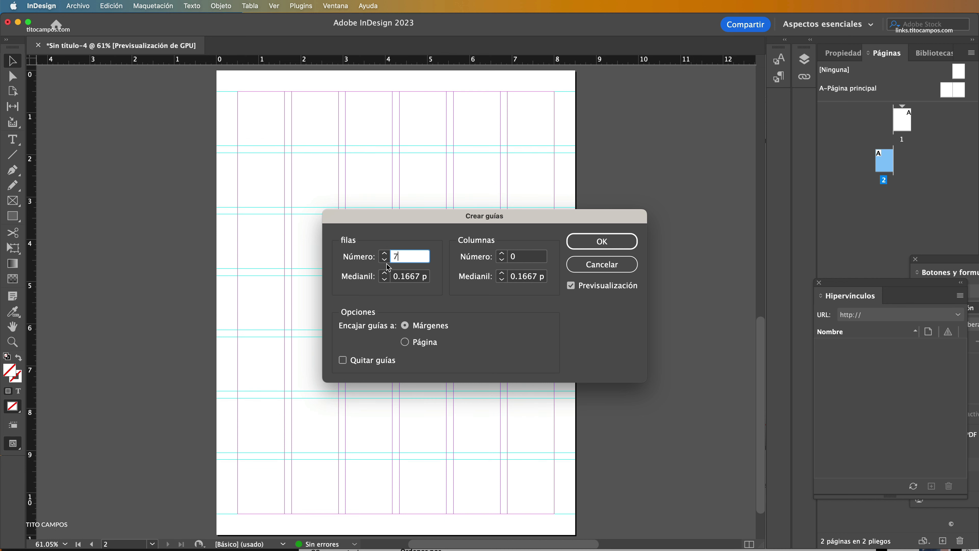
{"action": "left_click", "coordinate": [385, 263]}
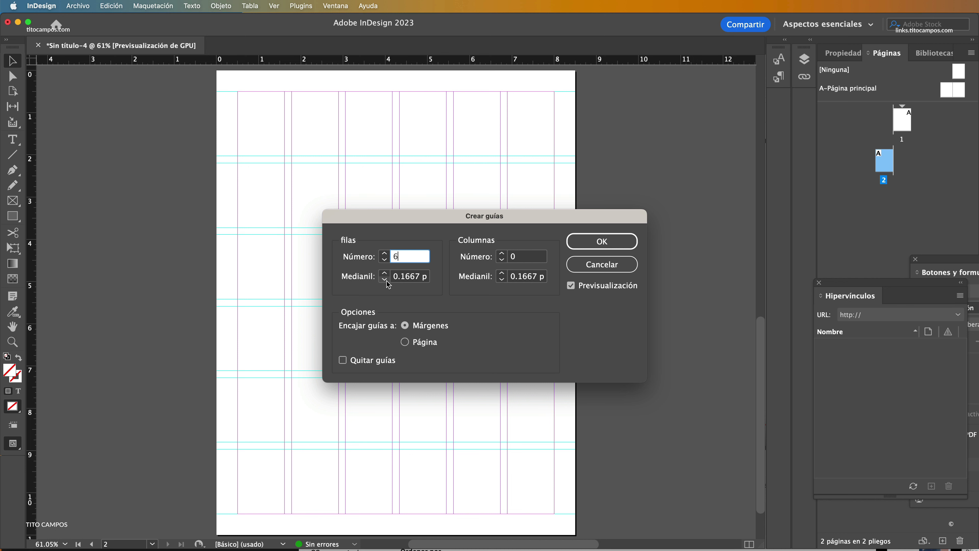
{"action": "left_click", "coordinate": [384, 259]}
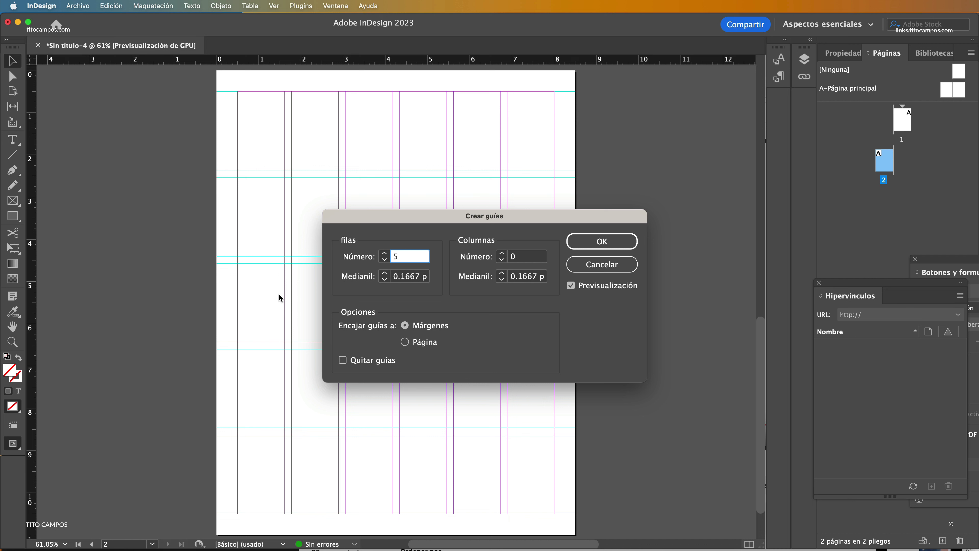
{"action": "left_click", "coordinate": [385, 253]}
{"action": "left_click", "coordinate": [384, 253]}
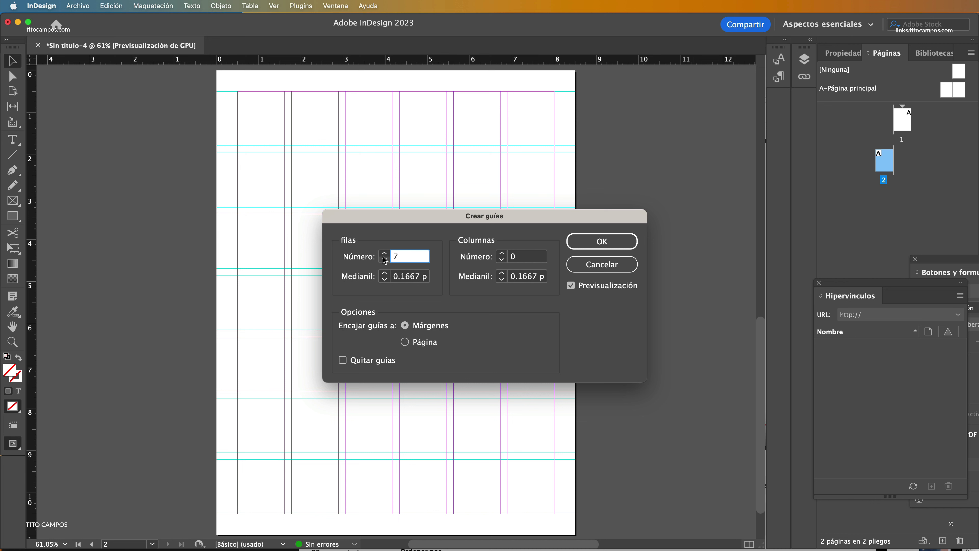
{"action": "left_click", "coordinate": [385, 254]}
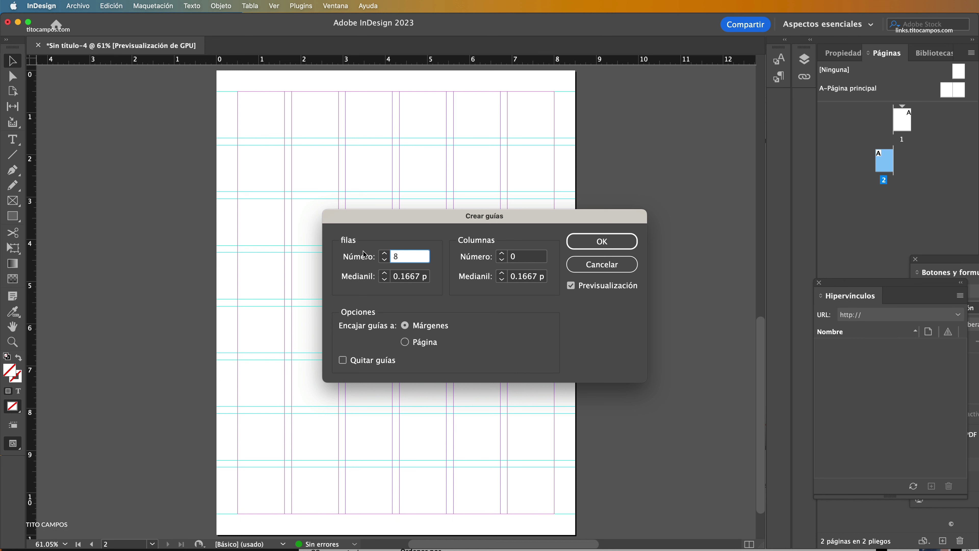
- Preview the 8 guide rows fitted to Página and create them on page 2 fitted to Márgenes
{"action": "left_click", "coordinate": [424, 344]}
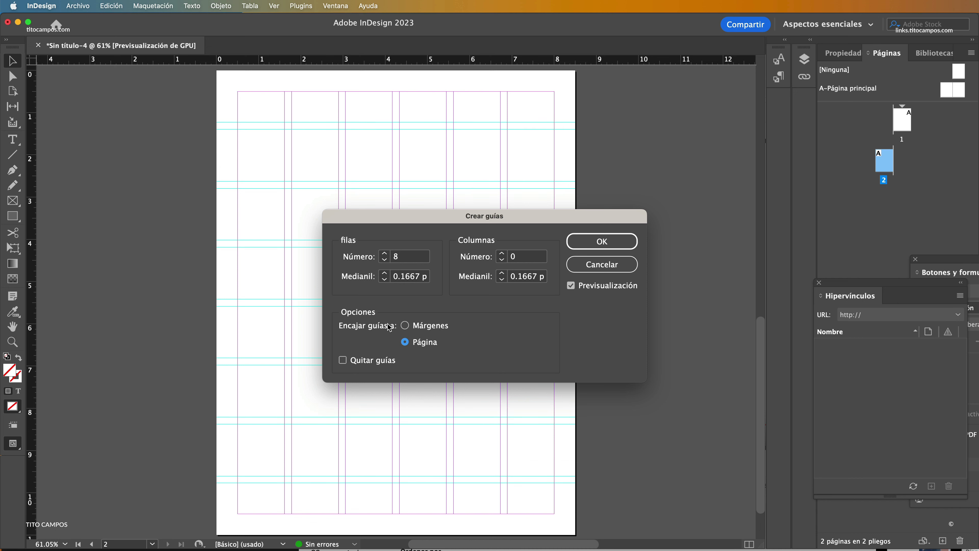
{"action": "left_click", "coordinate": [424, 327]}
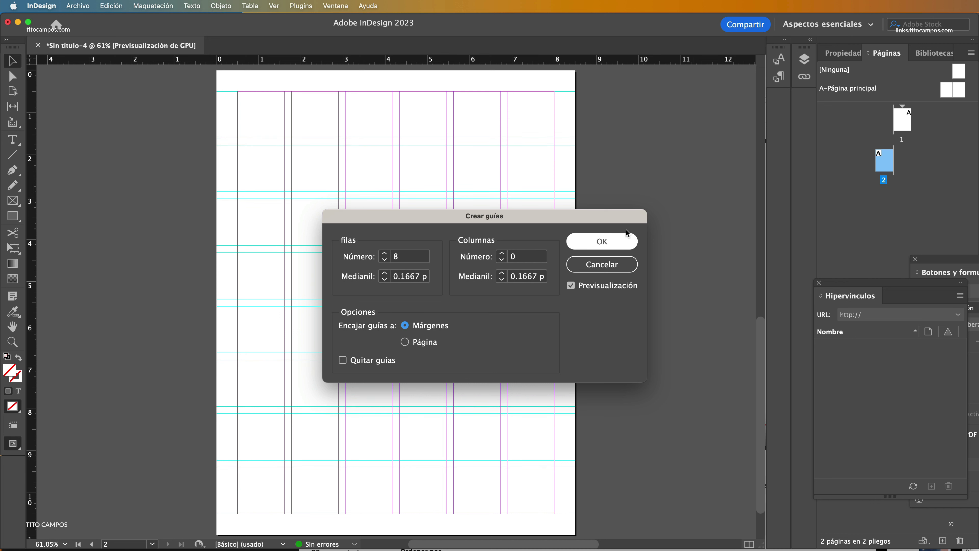
{"action": "left_click", "coordinate": [615, 242]}
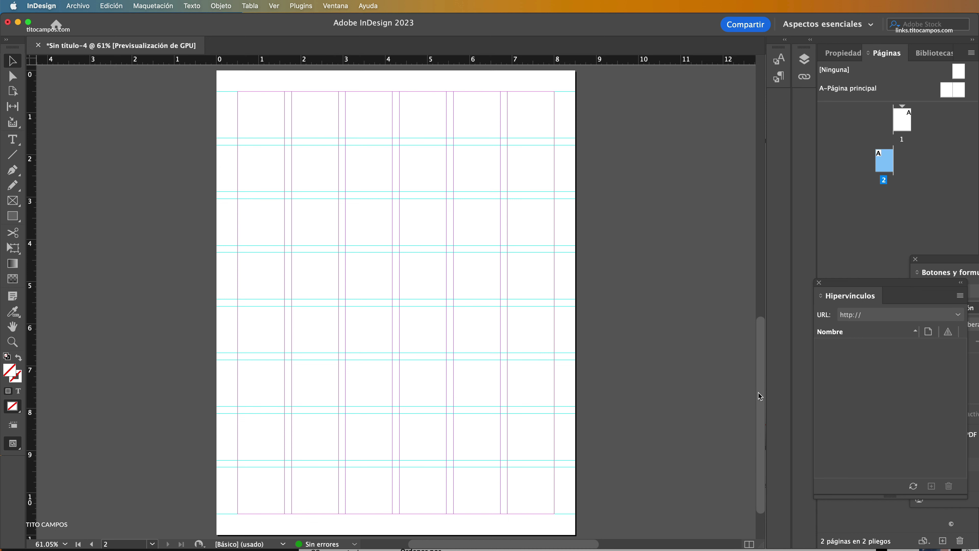
- Try moving one of the upper row guides on page 1 downward, and undo the move
{"action": "left_click_drag", "start_coordinate": [758, 398], "coordinate": [760, 141]}
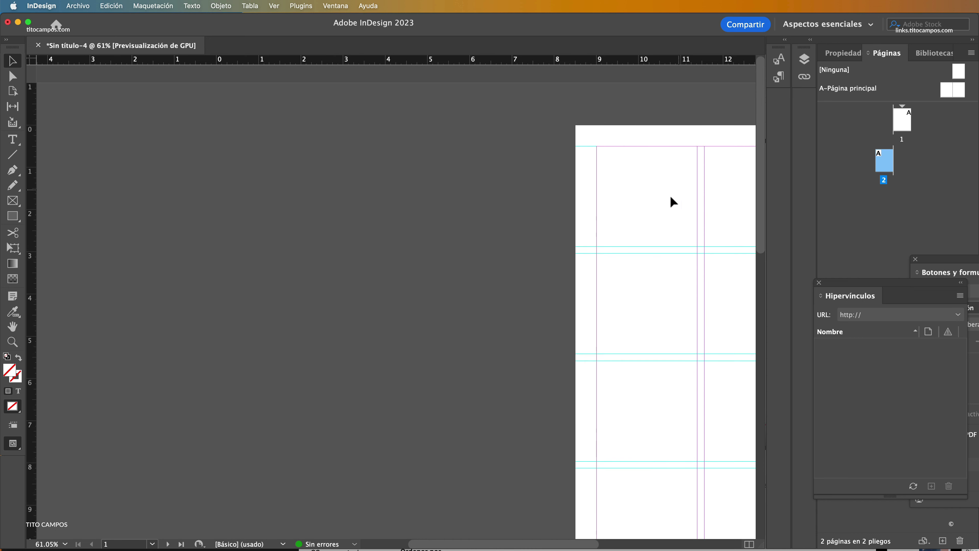
{"action": "scroll", "coordinate": [592, 256], "scroll_direction": "right", "scroll_amount": 10}
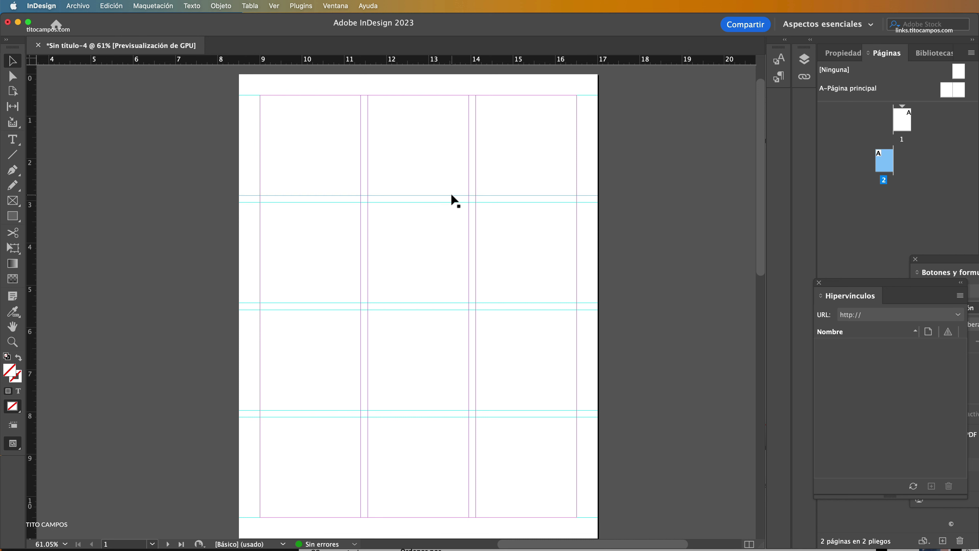
{"action": "left_click_drag", "start_coordinate": [453, 202], "coordinate": [452, 217]}
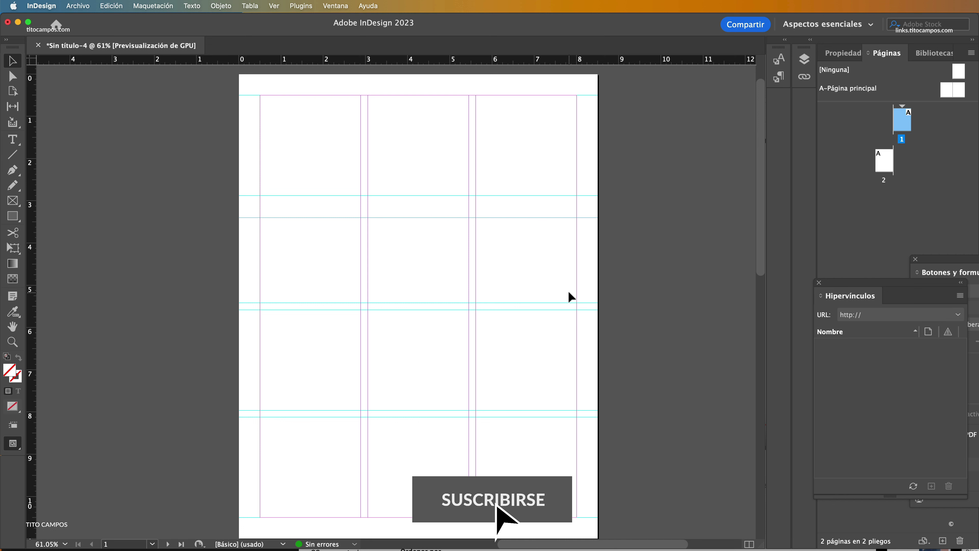
{"action": "key", "text": "cmd+z"}
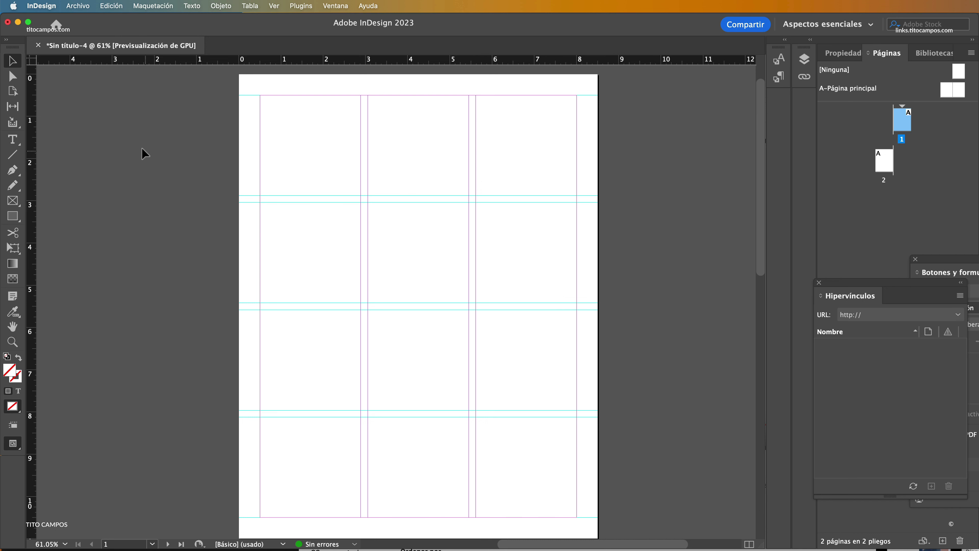
- Lock the guides with Bloquear guías and check the option's state among the grid and guide settings
{"action": "right_click", "coordinate": [118, 141]}
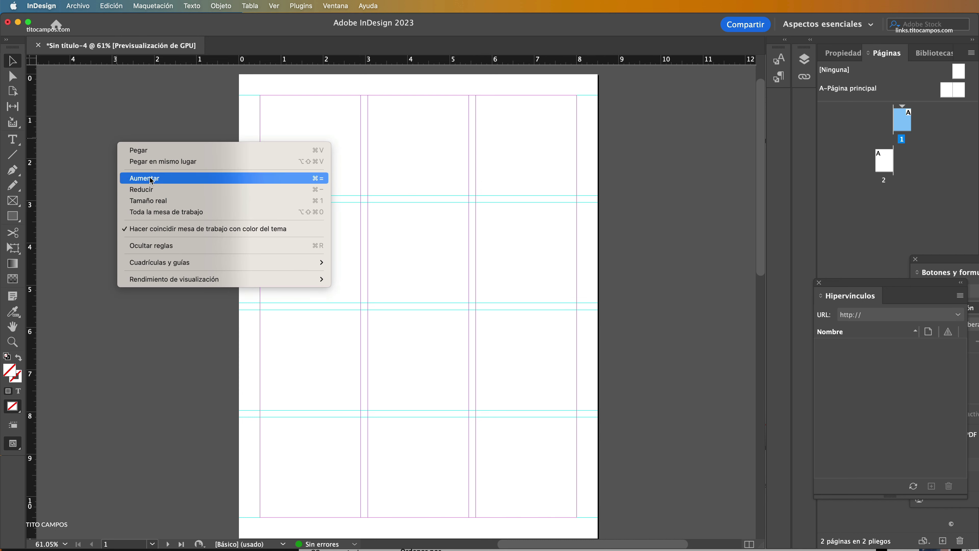
{"action": "mouse_move", "coordinate": [173, 262]}
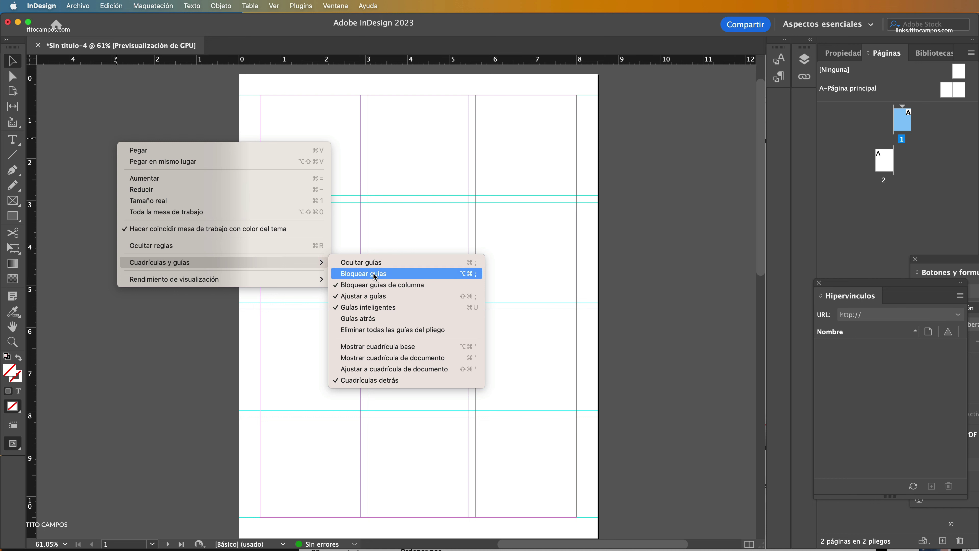
{"action": "left_click", "coordinate": [364, 275]}
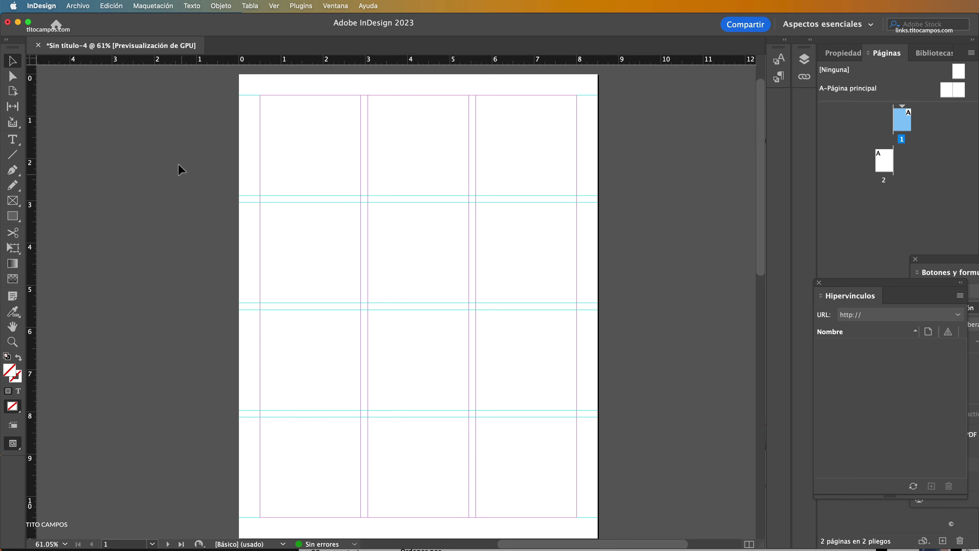
{"action": "right_click", "coordinate": [117, 122]}
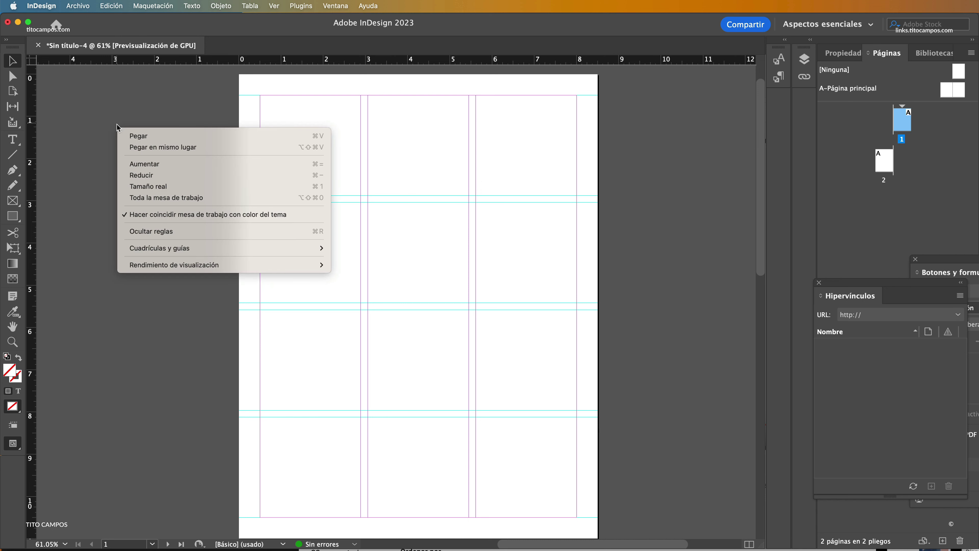
{"action": "mouse_move", "coordinate": [213, 249]}
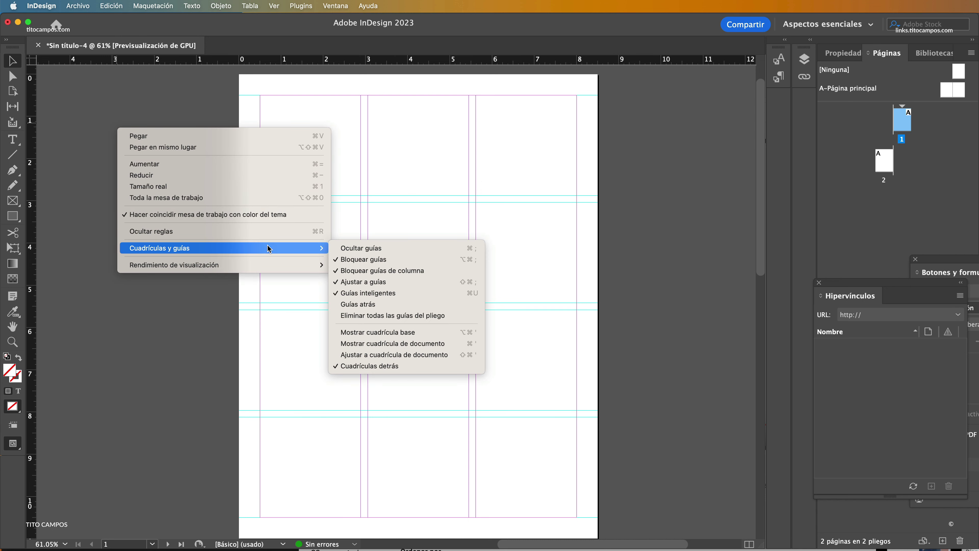
{"action": "left_click", "coordinate": [536, 258]}
- Draw a rectangle with green fill #69b42e across all three columns of the first grid row on page 1
{"action": "left_click", "coordinate": [12, 216]}
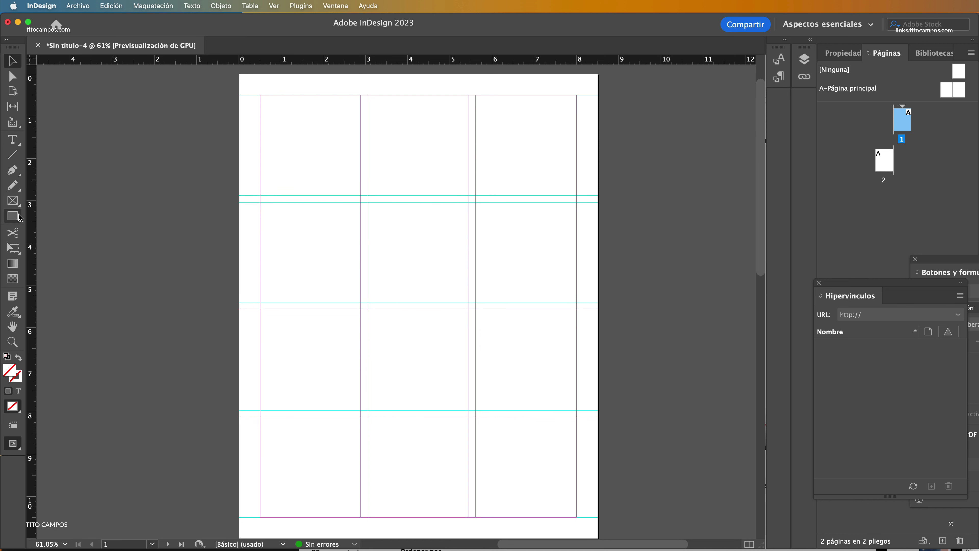
{"action": "double_click", "coordinate": [10, 373]}
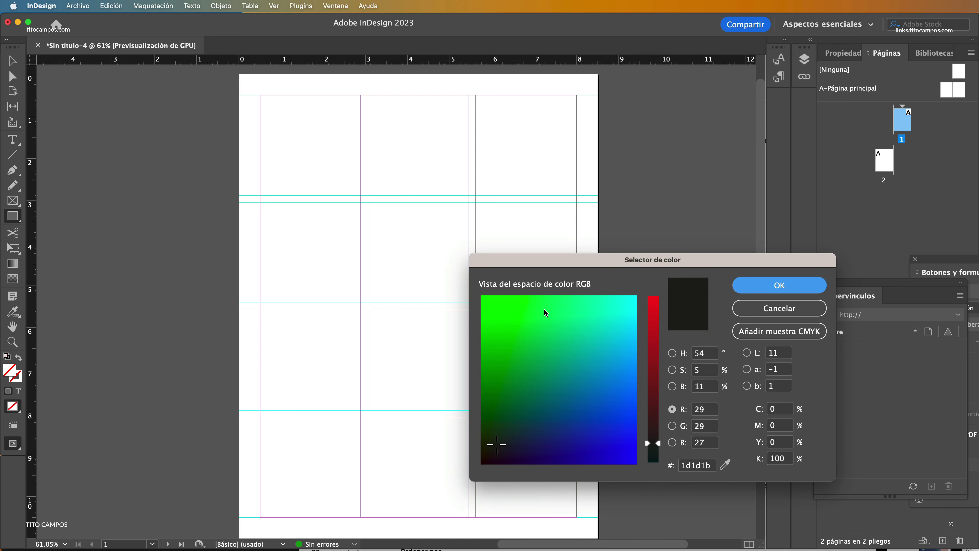
{"action": "left_click", "coordinate": [526, 327]}
{"action": "left_click", "coordinate": [783, 285]}
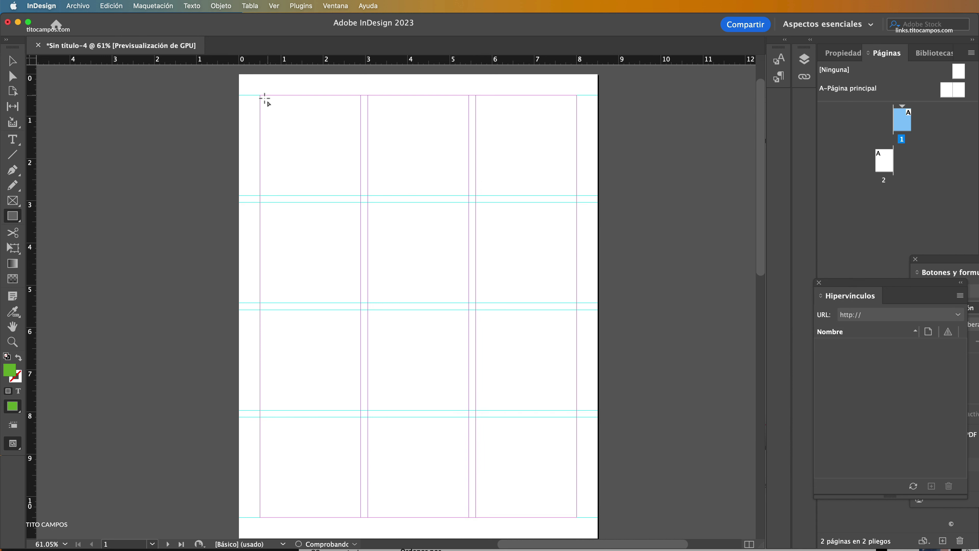
{"action": "left_click_drag", "start_coordinate": [260, 95], "coordinate": [576, 195]}
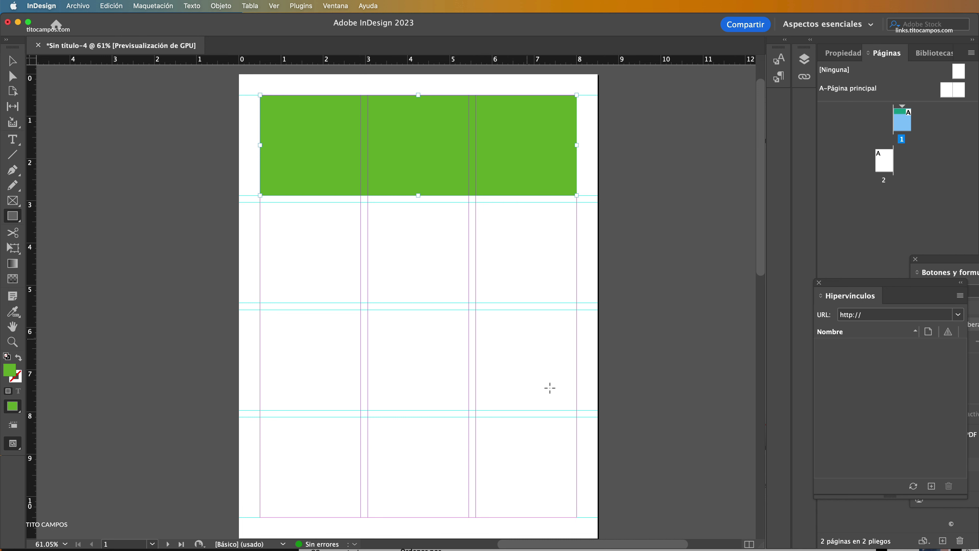
- Draw a rectangle over the full margin height of page 1's third column, fill it yellow, and deselect it
{"action": "left_click_drag", "start_coordinate": [577, 517], "coordinate": [476, 95]}
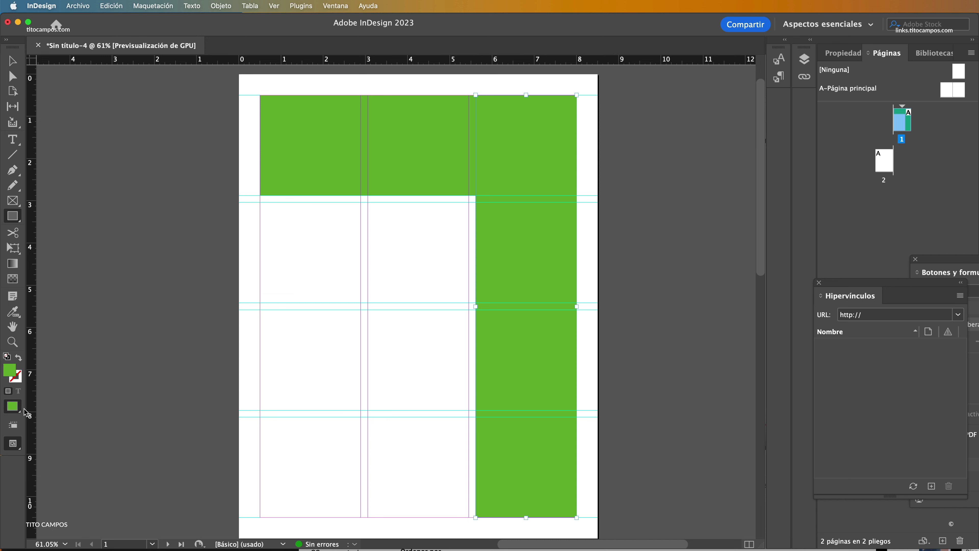
{"action": "double_click", "coordinate": [11, 369]}
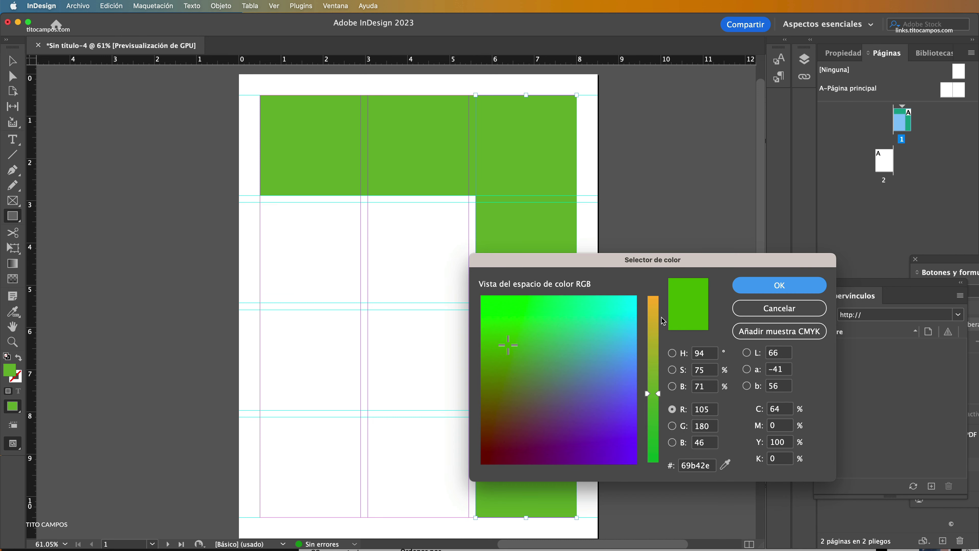
{"action": "mouse_move", "coordinate": [655, 310]}
{"action": "left_mouse_down"}
{"action": "mouse_move", "coordinate": [652, 296]}
{"action": "mouse_move", "coordinate": [494, 302]}
{"action": "left_mouse_up"}
{"action": "left_click", "coordinate": [779, 285]}
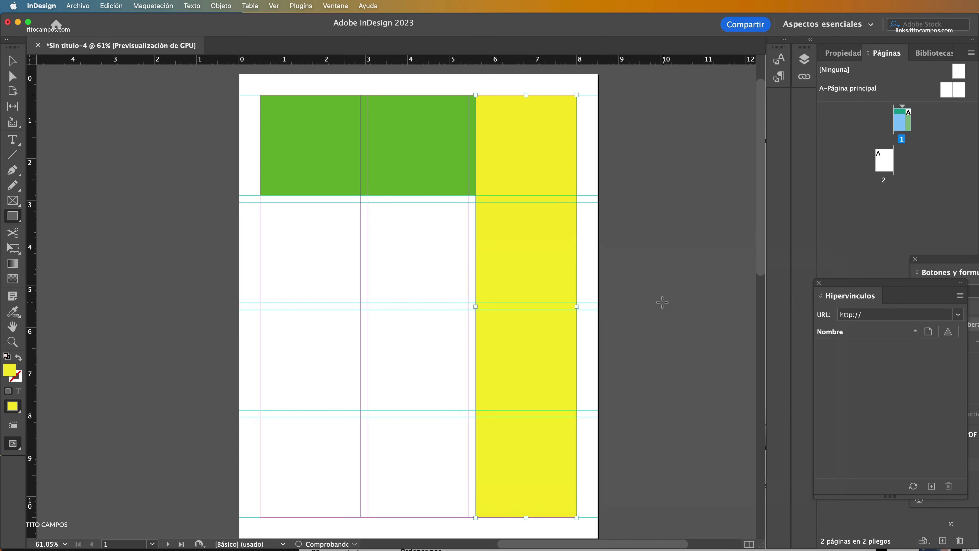
{"action": "left_click", "coordinate": [534, 313]}
{"action": "left_click", "coordinate": [12, 61]}
{"action": "left_click", "coordinate": [110, 183]}
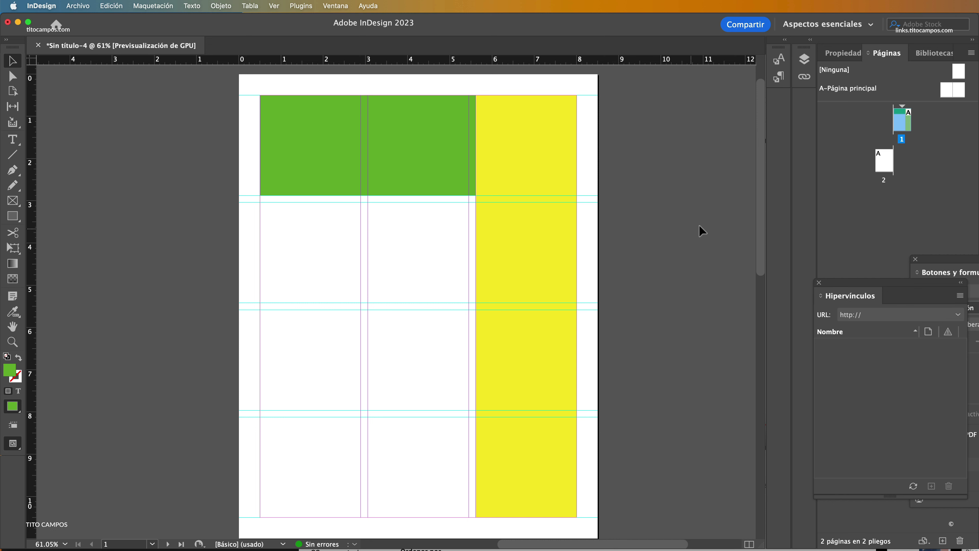
- Draw a green rectangle across all six columns of the first grid row on page 2
{"action": "left_click_drag", "start_coordinate": [761, 199], "coordinate": [756, 434]}
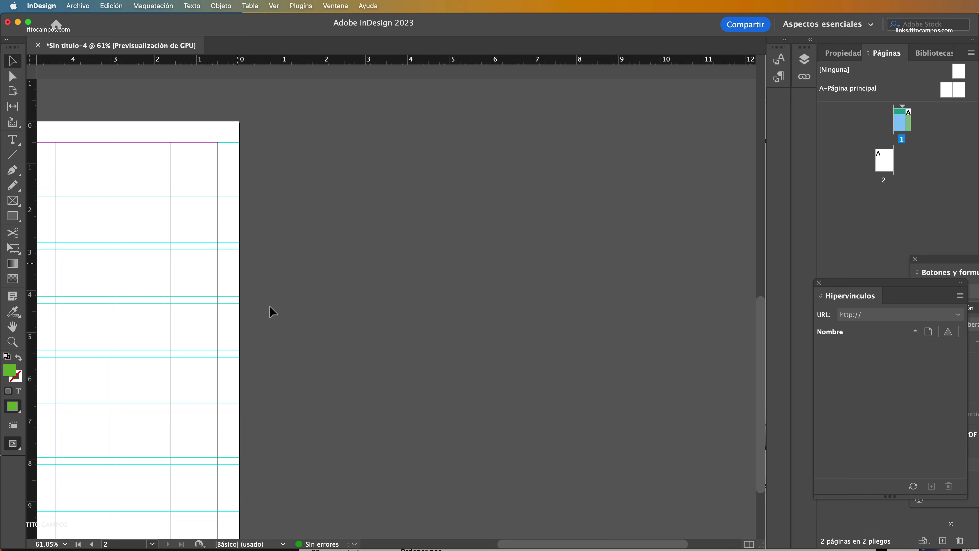
{"action": "scroll", "coordinate": [261, 292], "scroll_direction": "left", "scroll_amount": 10}
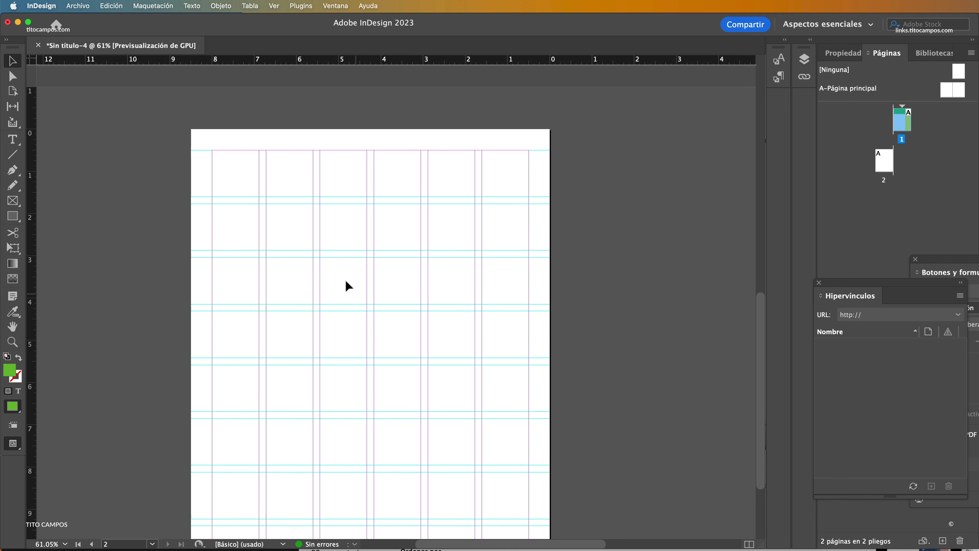
{"action": "left_click", "coordinate": [297, 201]}
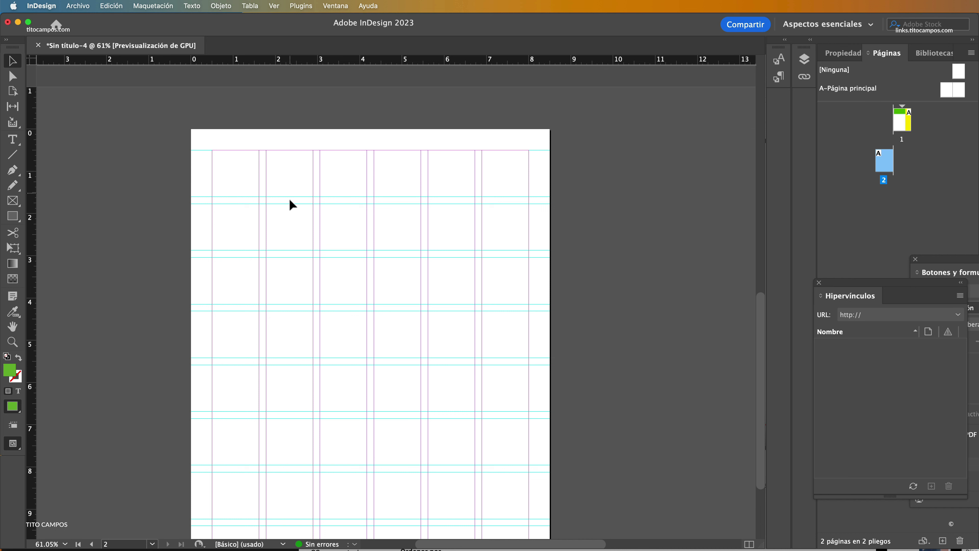
{"action": "left_click_drag", "start_coordinate": [341, 262], "coordinate": [413, 223]}
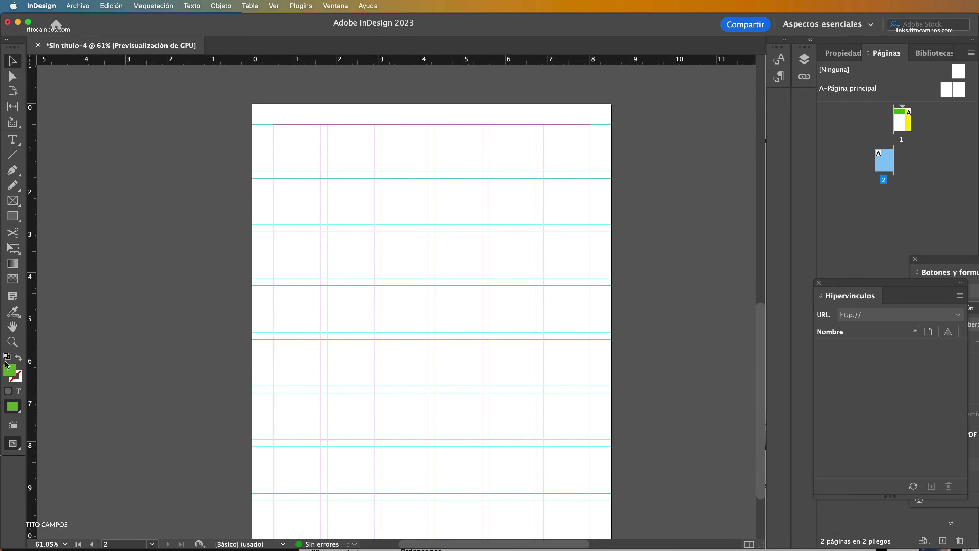
{"action": "left_click", "coordinate": [19, 215]}
{"action": "mouse_move", "coordinate": [272, 126]}
{"action": "left_mouse_down"}
{"action": "mouse_move", "coordinate": [501, 189]}
{"action": "mouse_move", "coordinate": [590, 171]}
{"action": "left_mouse_up"}
{"action": "scroll", "coordinate": [585, 515], "scroll_direction": "down", "scroll_amount": 2}
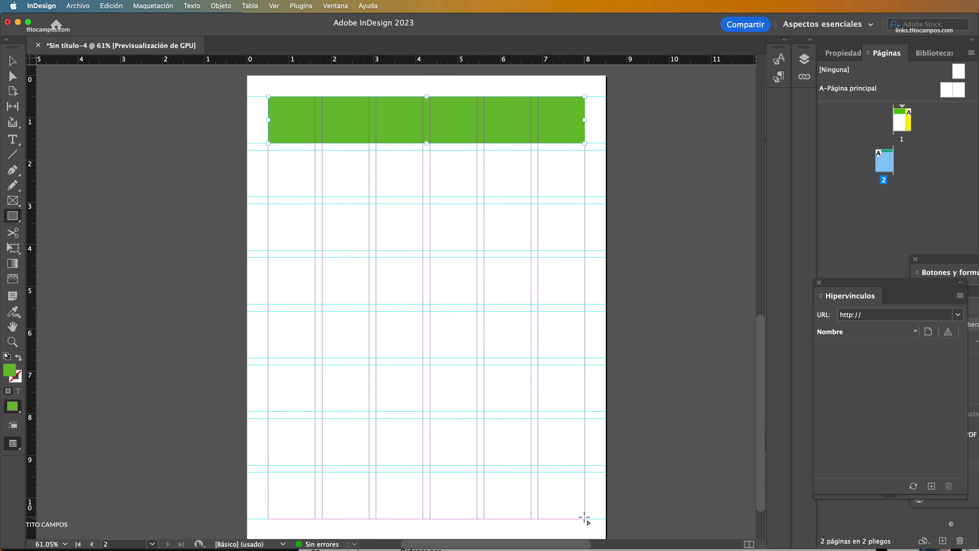